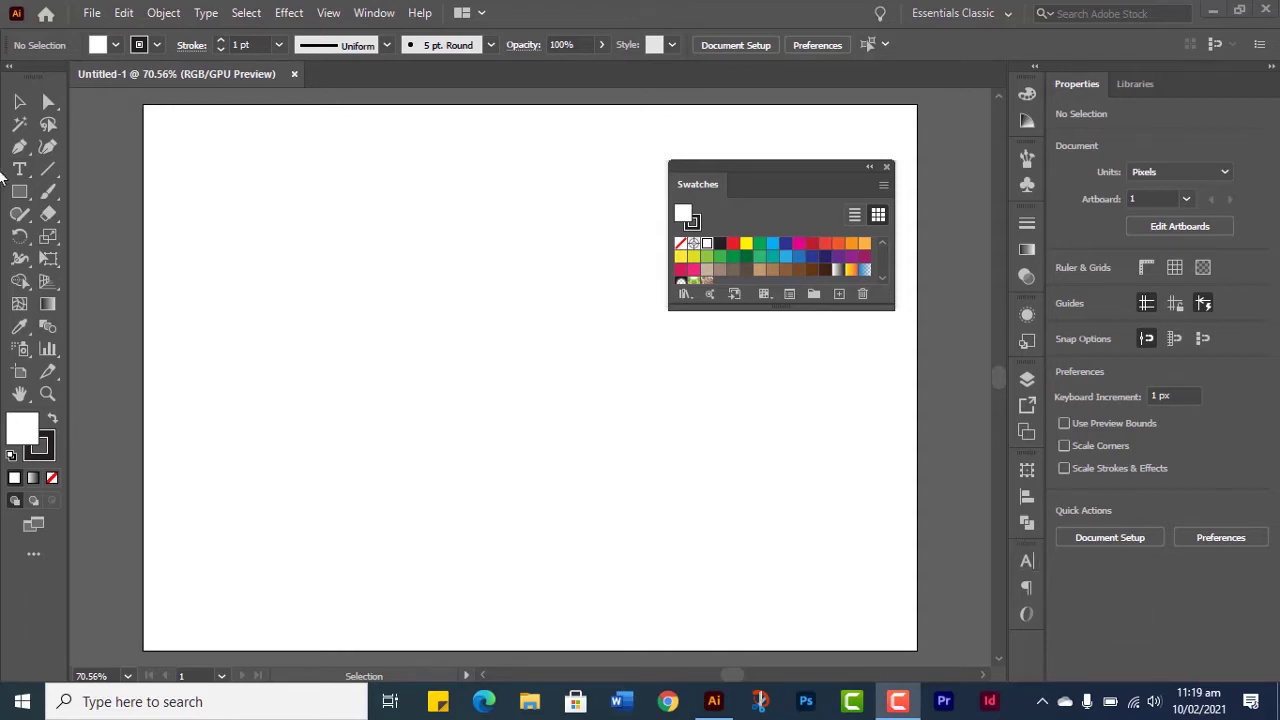
Step: Draw a white 205 × 205 px square at the artboard's upper left, then return to the Selection tool
left_click(19, 193)
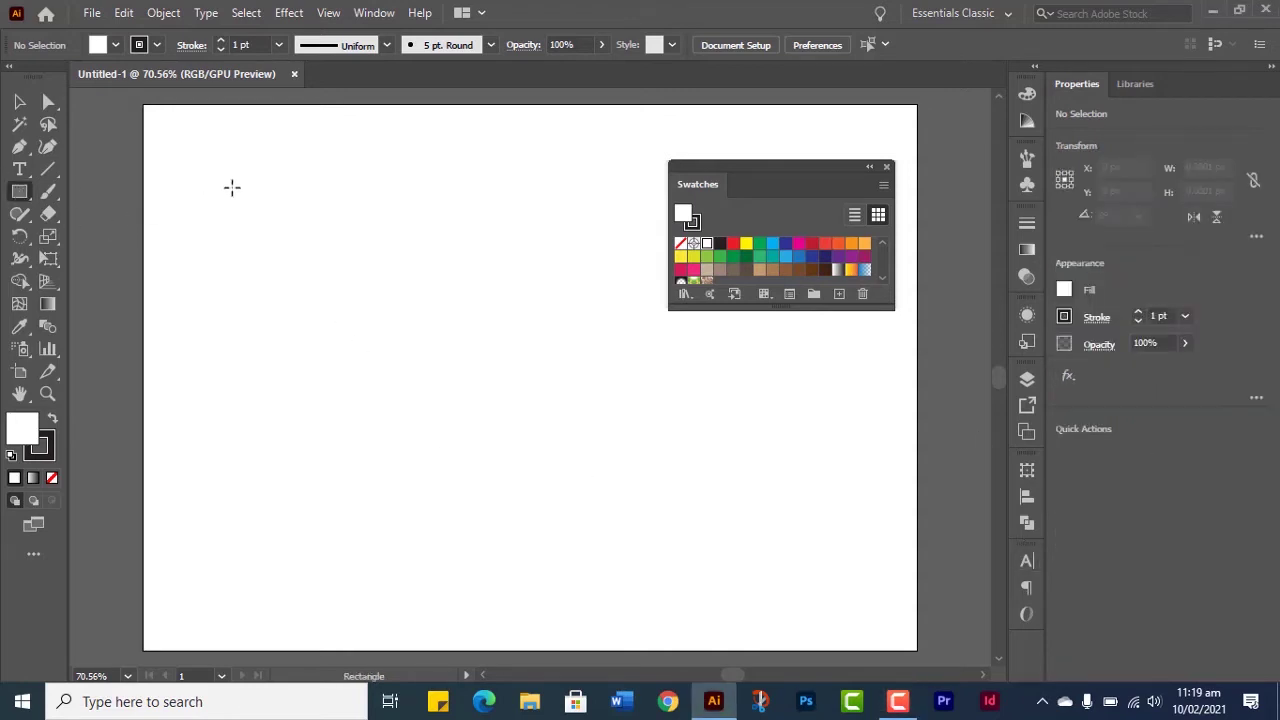
mouse_move(233, 188)
left_mouse_down()
mouse_move(372, 200)
mouse_move(421, 226)
left_mouse_up()
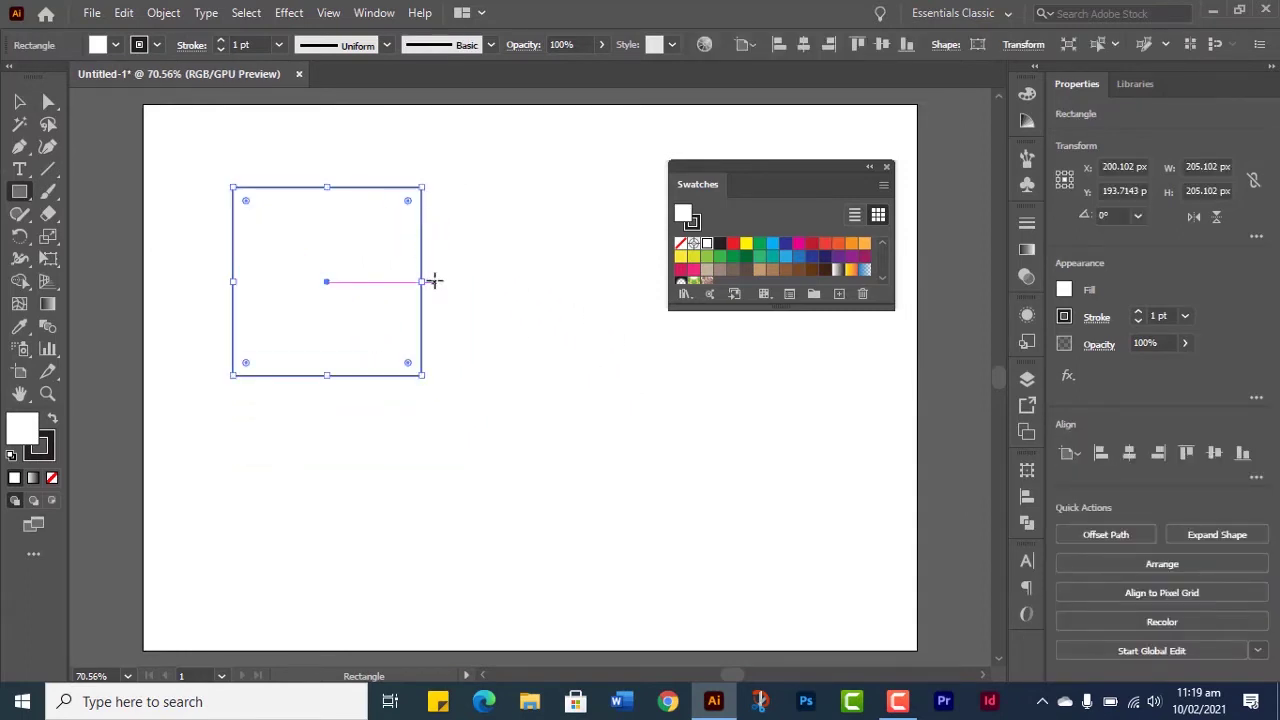
key("v")
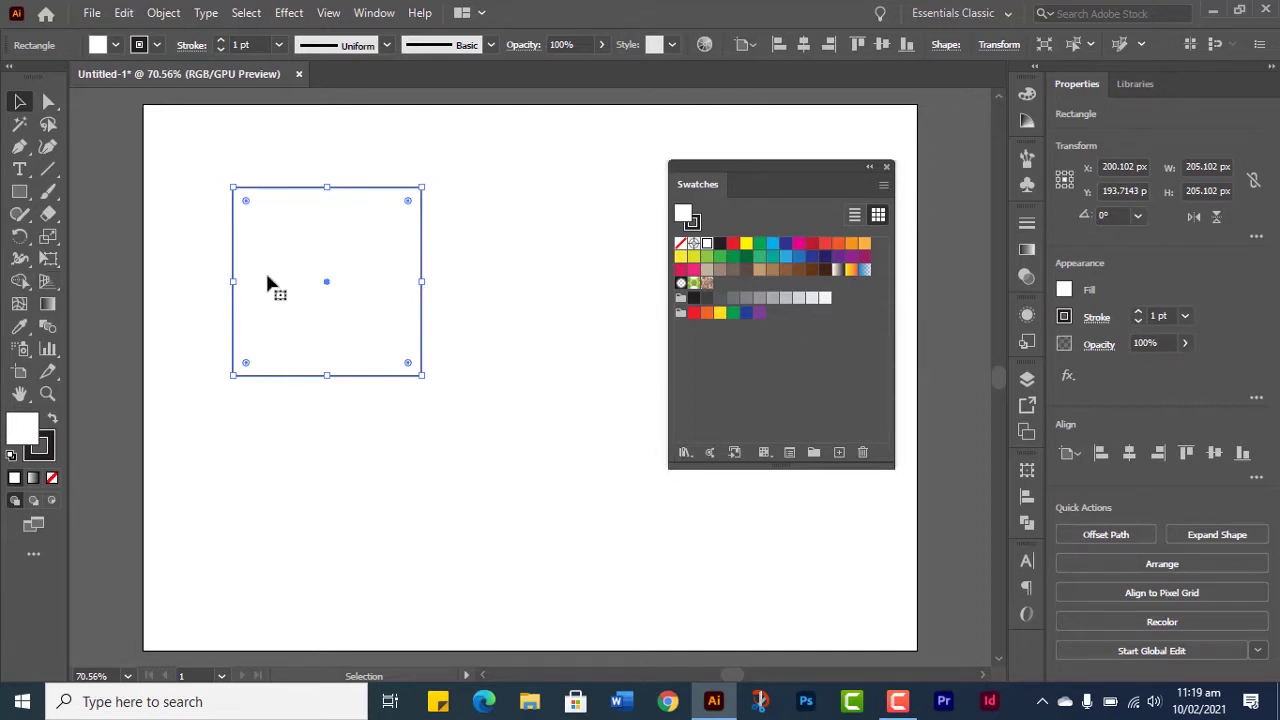
Step: Try crimson, orange-red, tan, near-white, grey and several gradient swatches as the square's fill
left_click(810, 243)
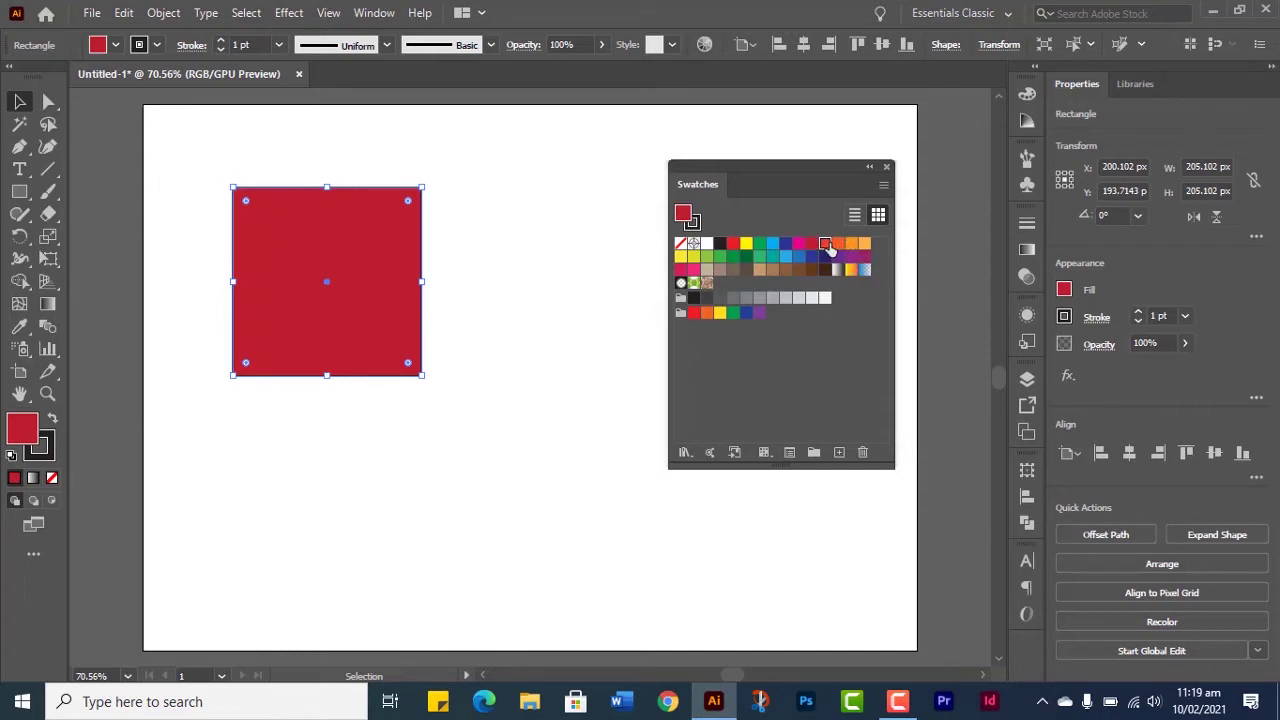
left_click(824, 244)
left_click(837, 270)
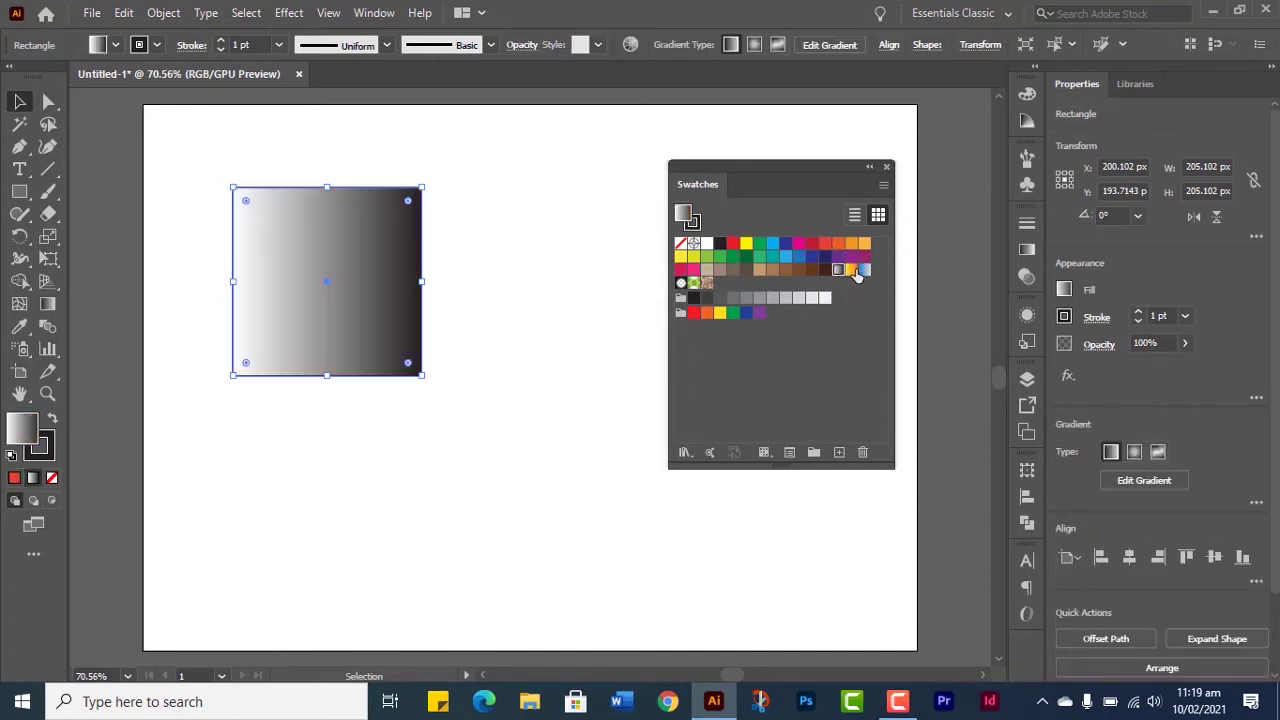
left_click(851, 270)
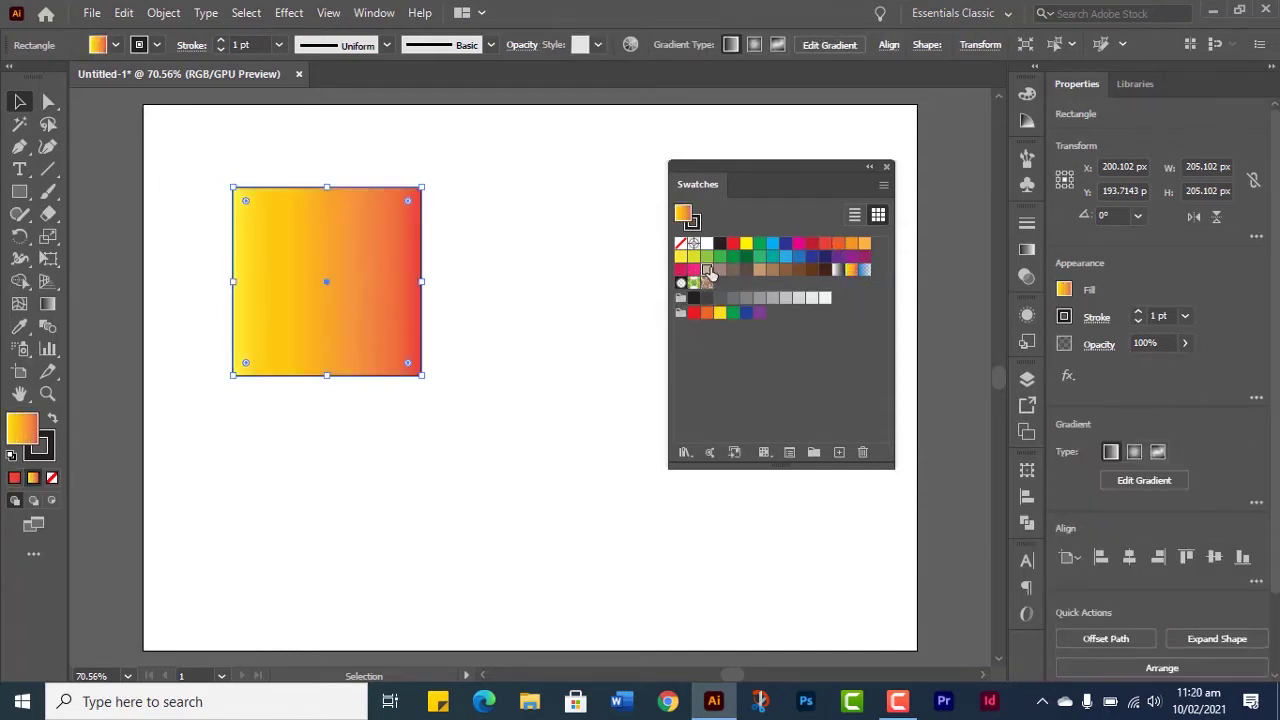
left_click(707, 270)
left_click(836, 270)
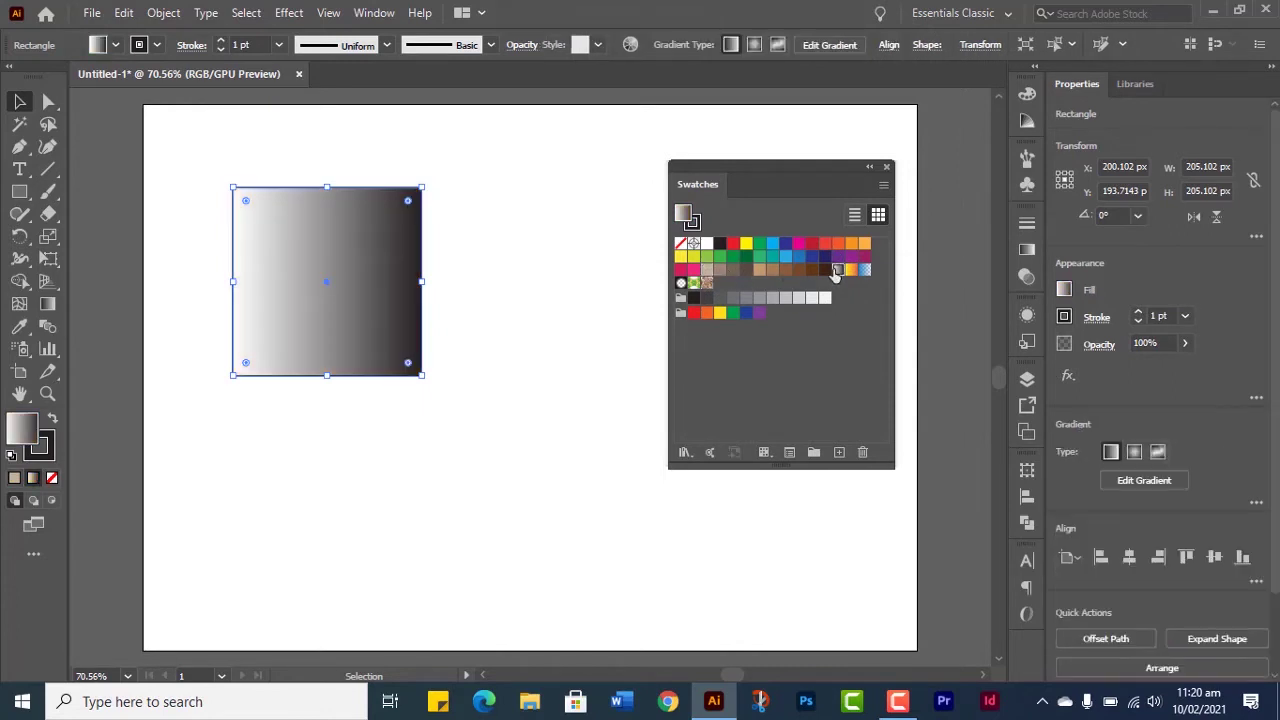
left_click(824, 298)
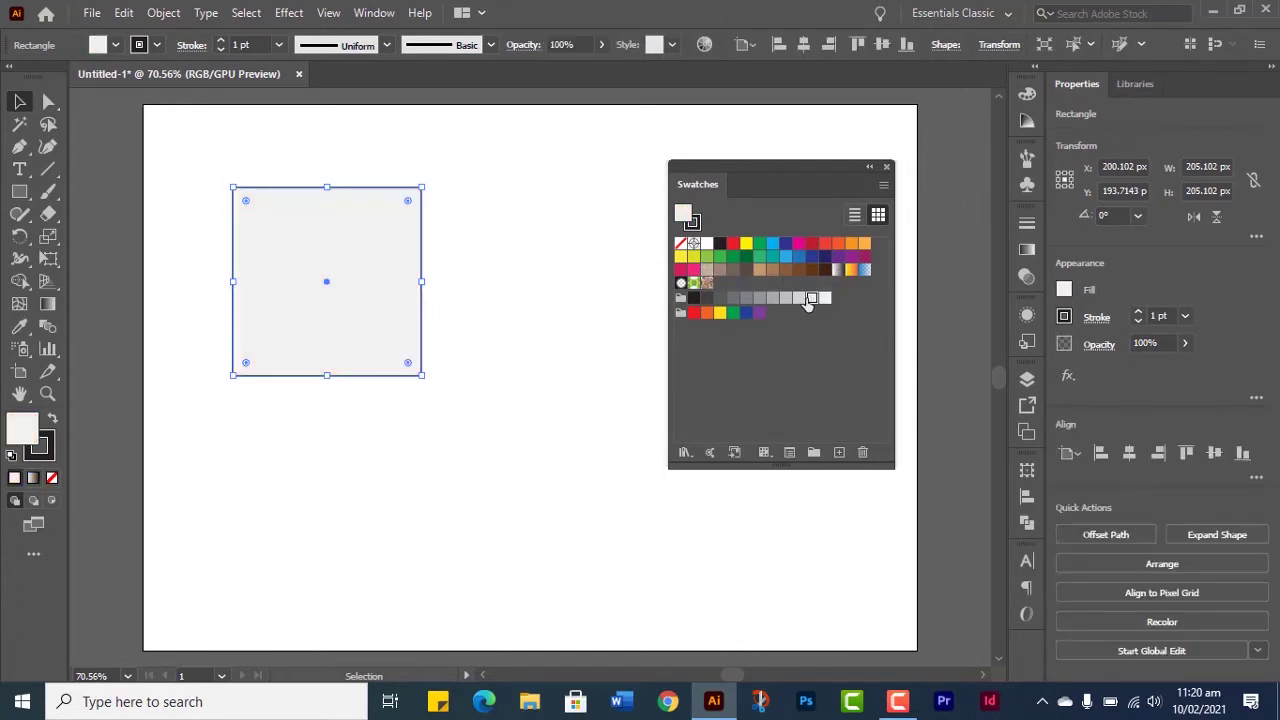
left_click(811, 298)
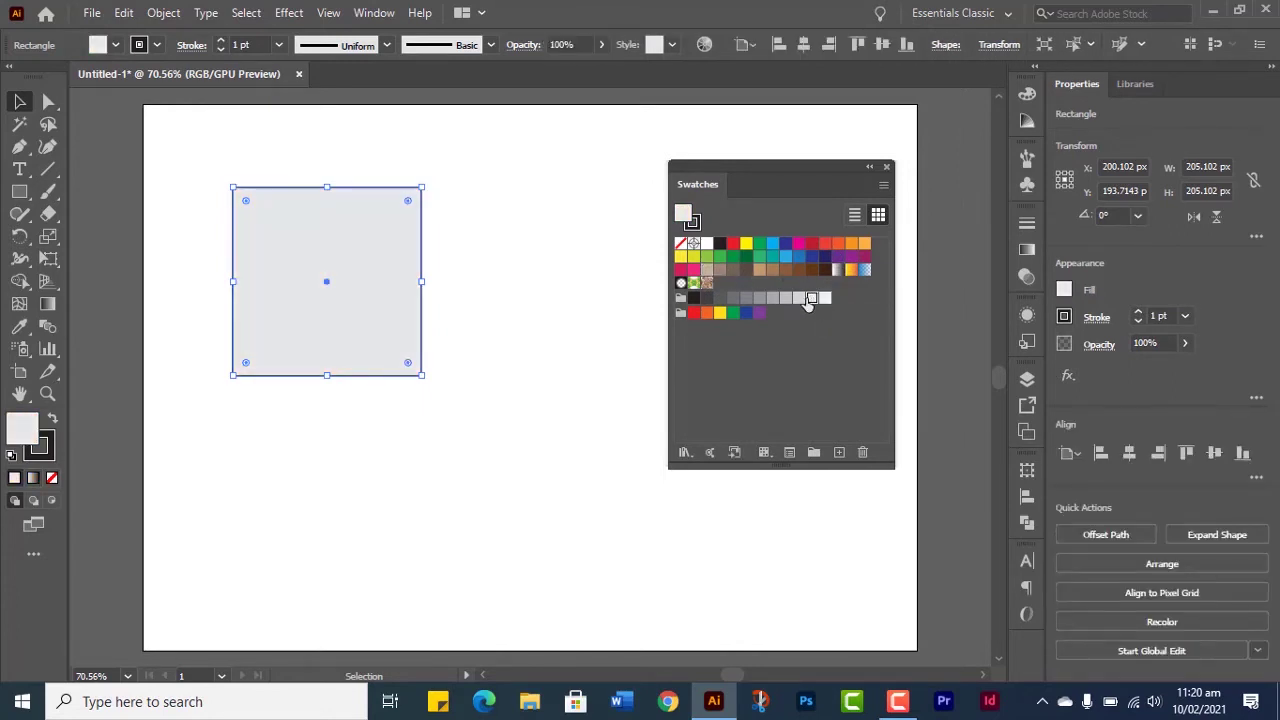
left_click(864, 270)
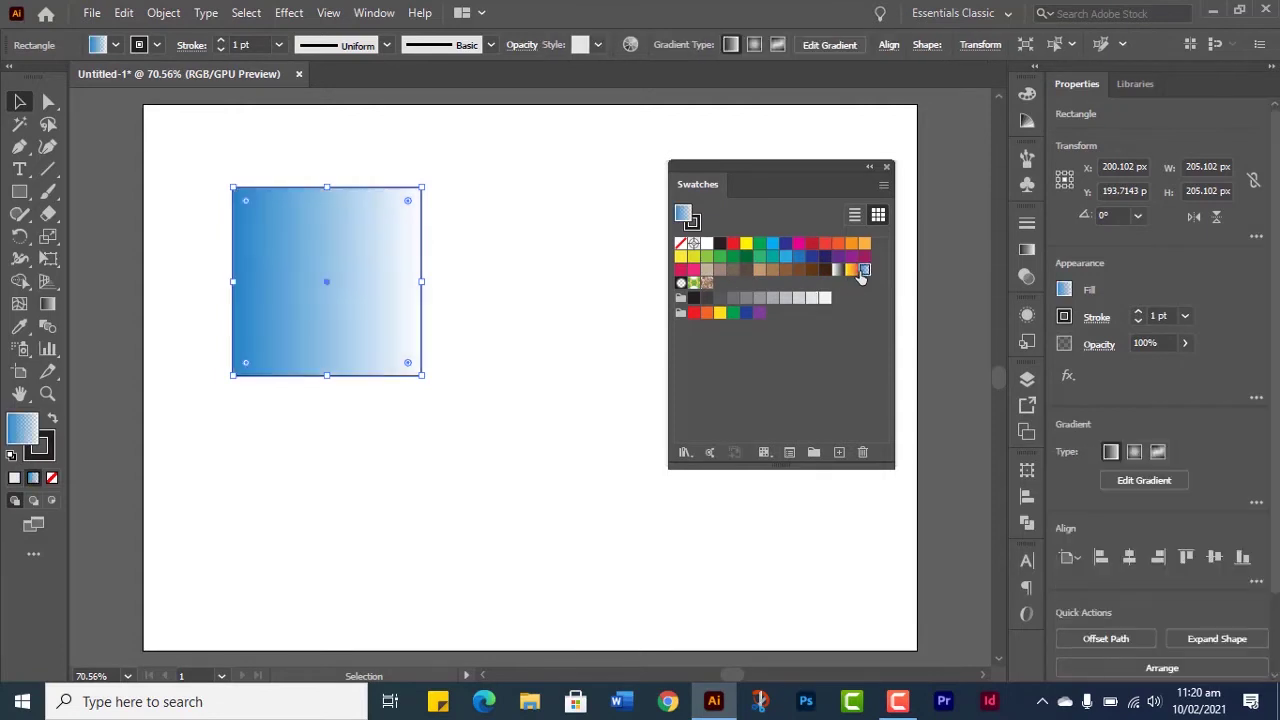
left_click(681, 284)
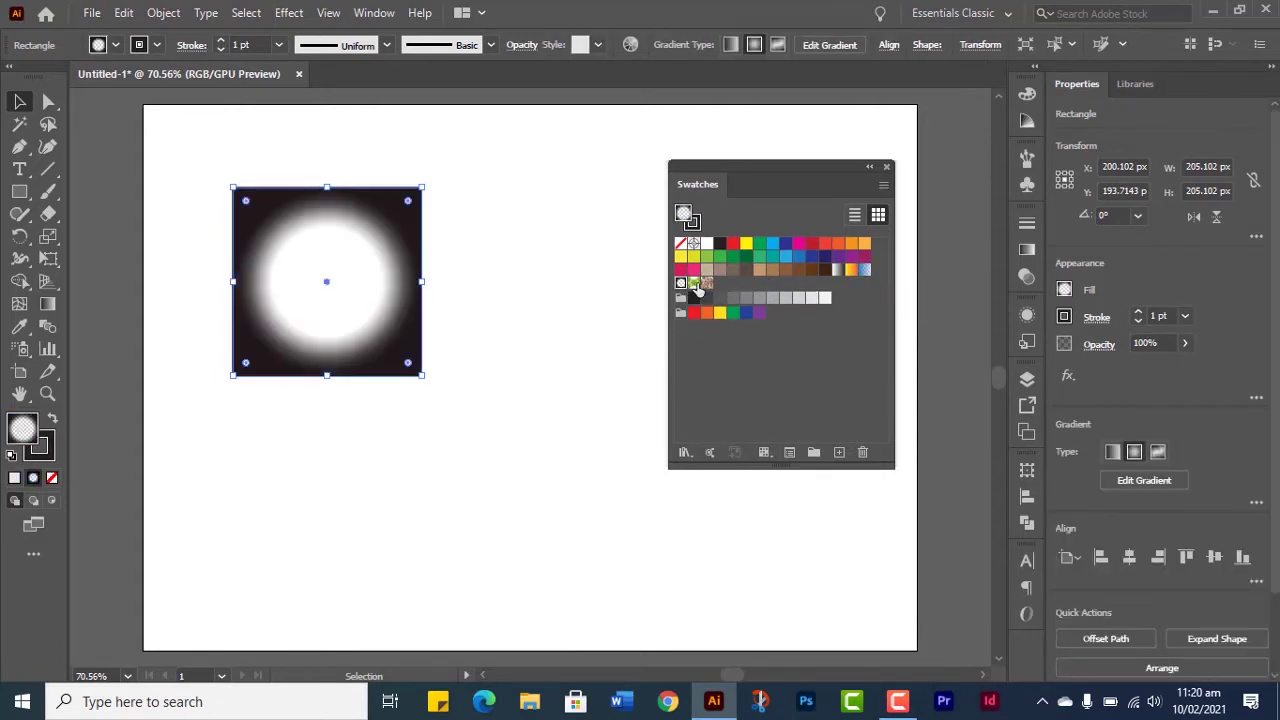
Step: Try the Foliage and brown swirl pattern fills, then settle on solid red
left_click(694, 284)
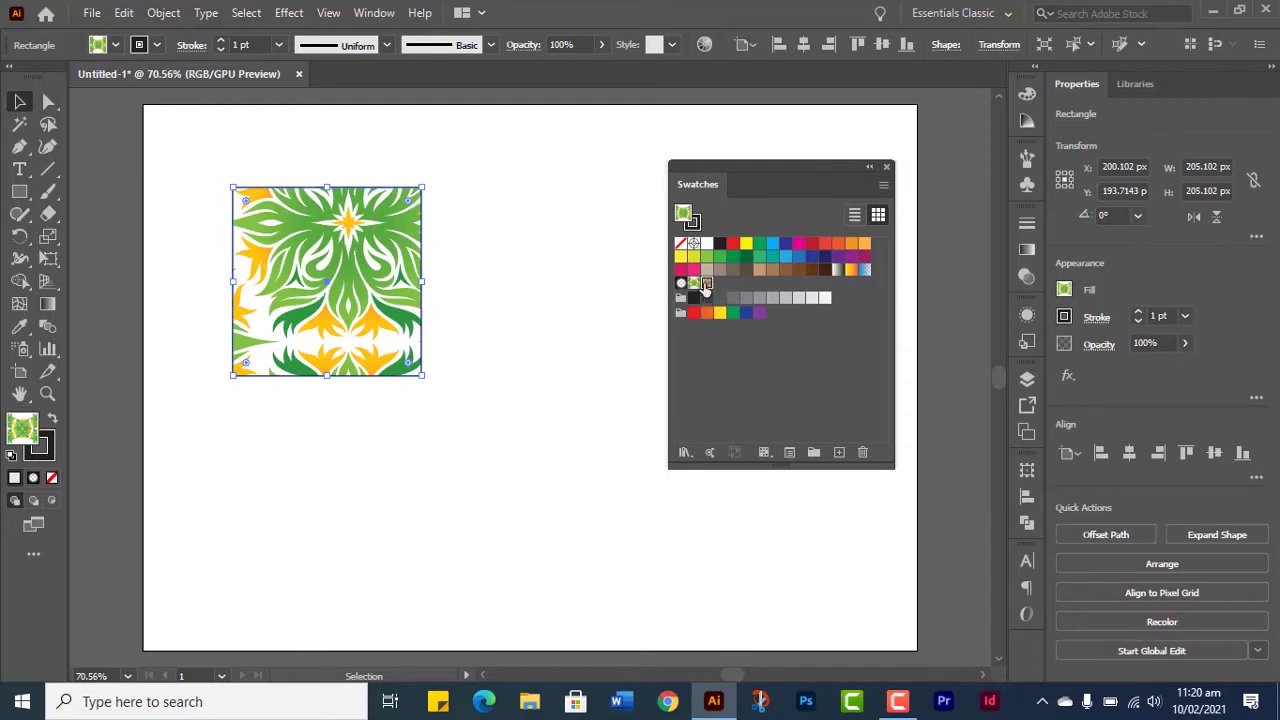
left_click(706, 284)
left_click(694, 284)
left_click(813, 246)
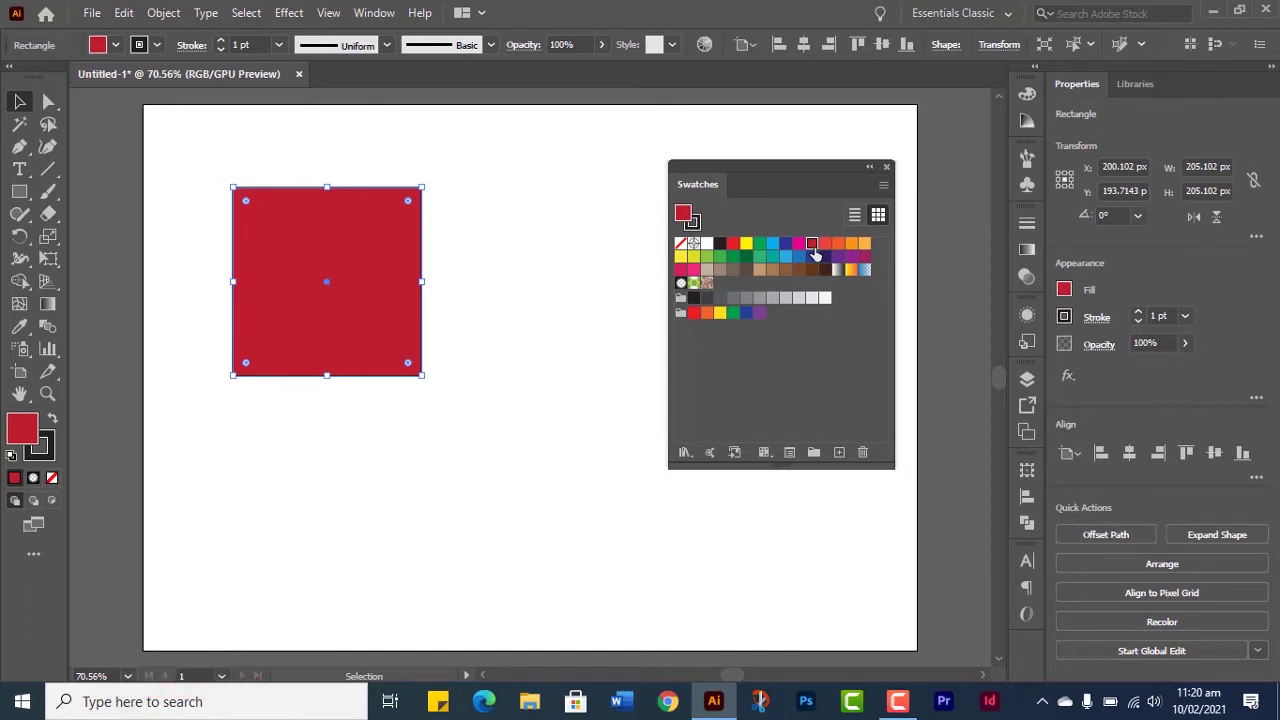
Step: Create a colour group named 'My colors' from the square's colours, then deselect the square
left_click(815, 455)
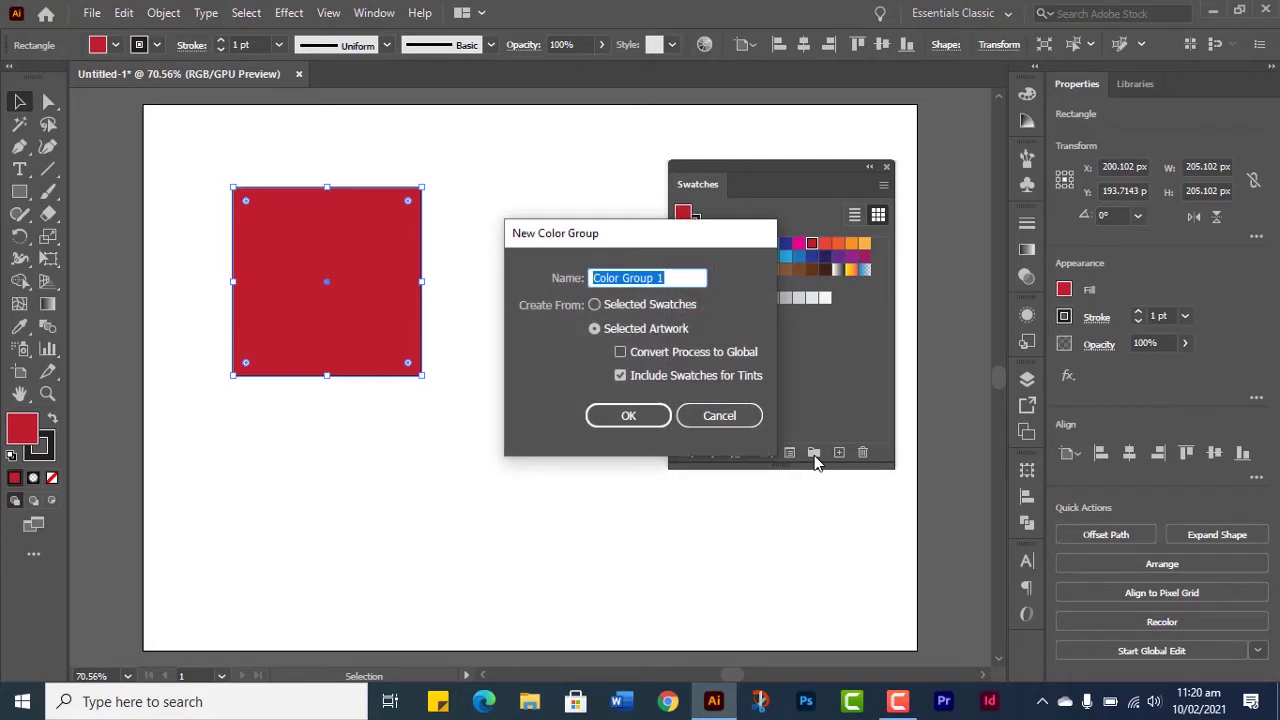
left_click_drag(678, 240, 553, 97)
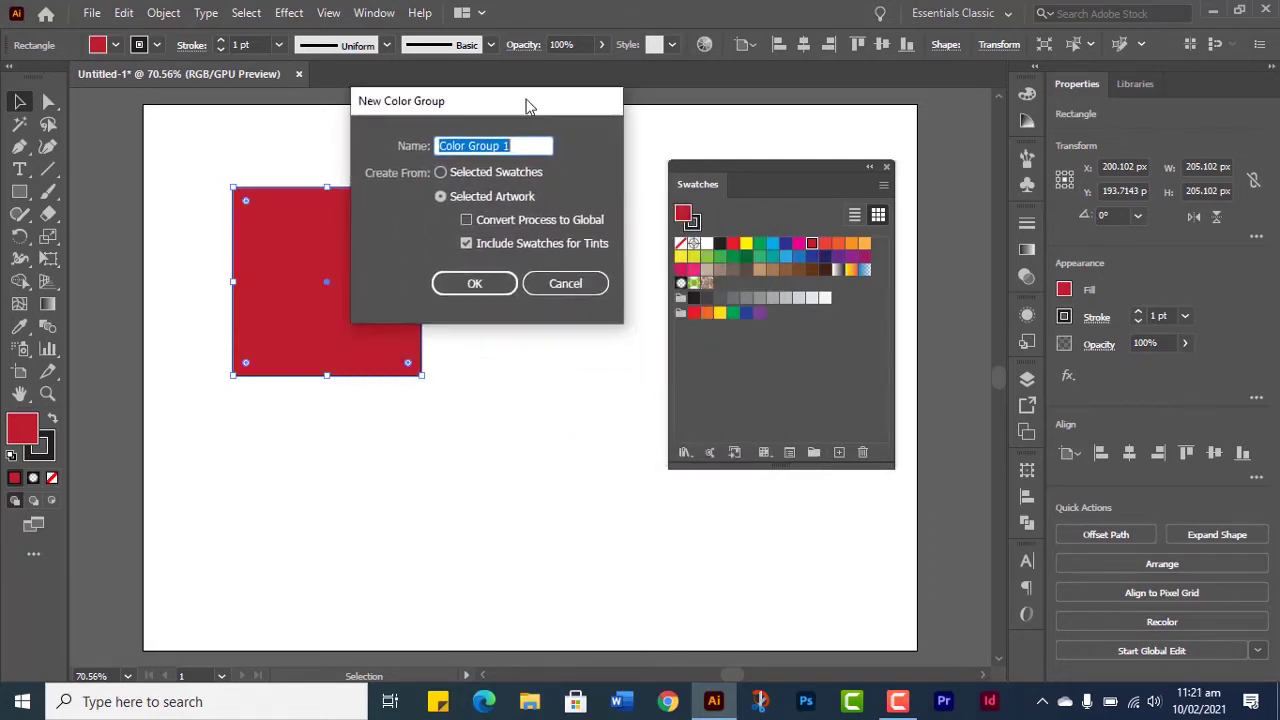
left_click(555, 134)
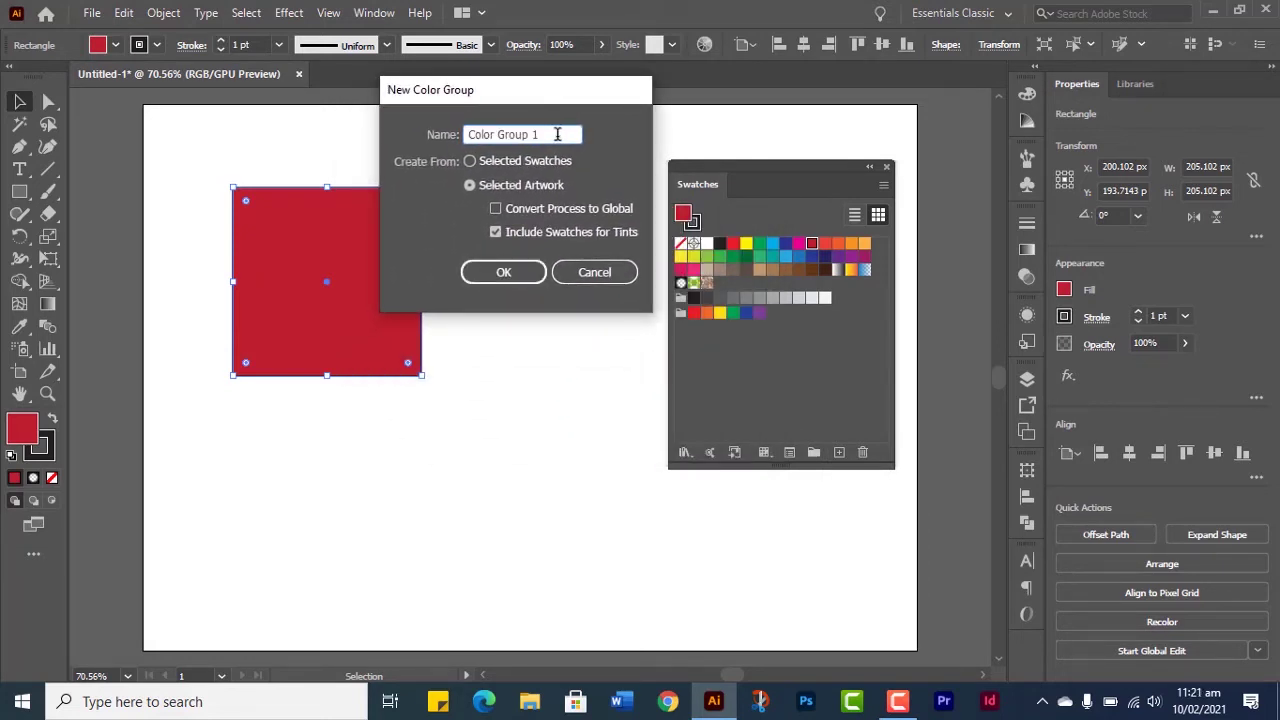
key("BackSpace")
key("BackSpace")
key("BackSpace")
key("BackSpace")
key("BackSpace")
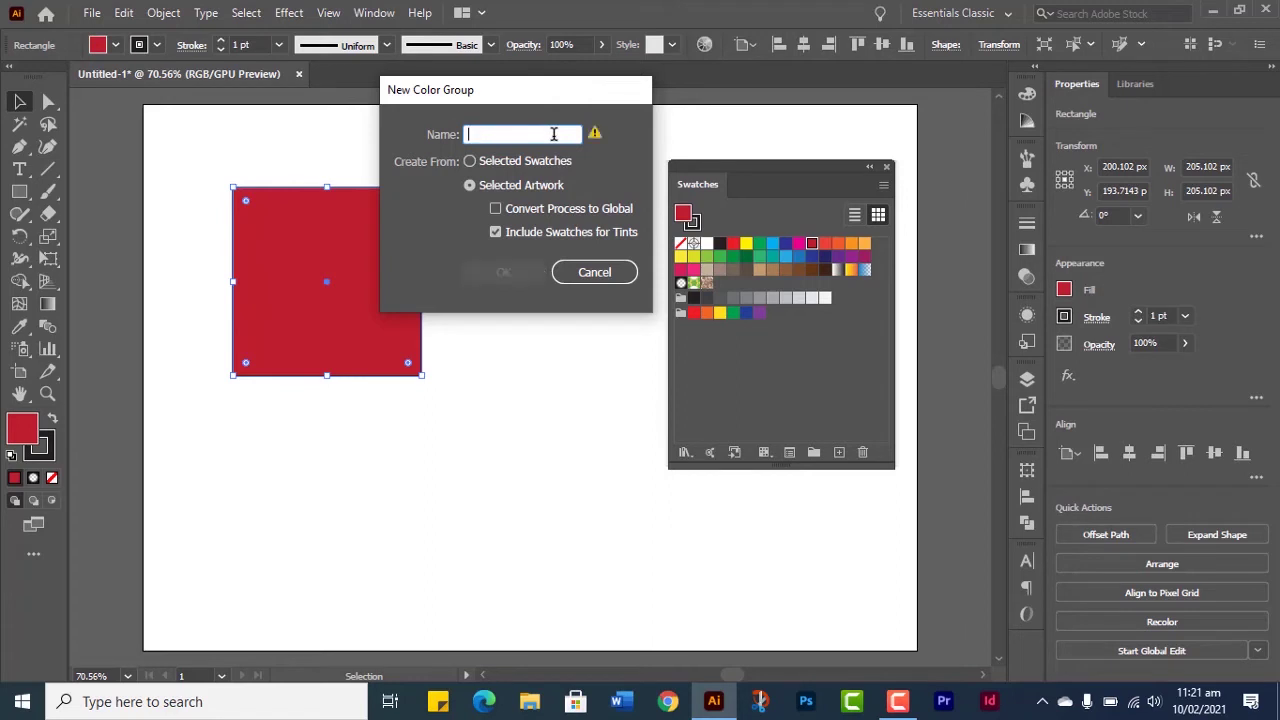
type("My c")
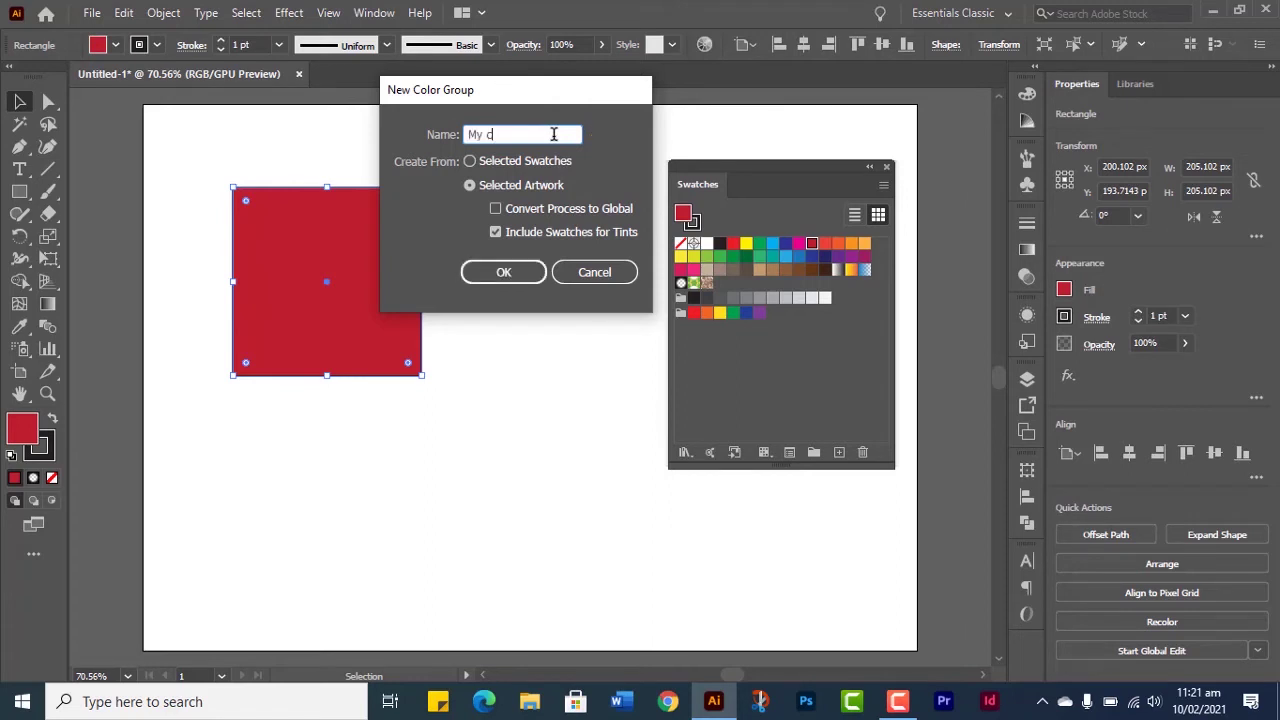
type("olors")
left_click(517, 271)
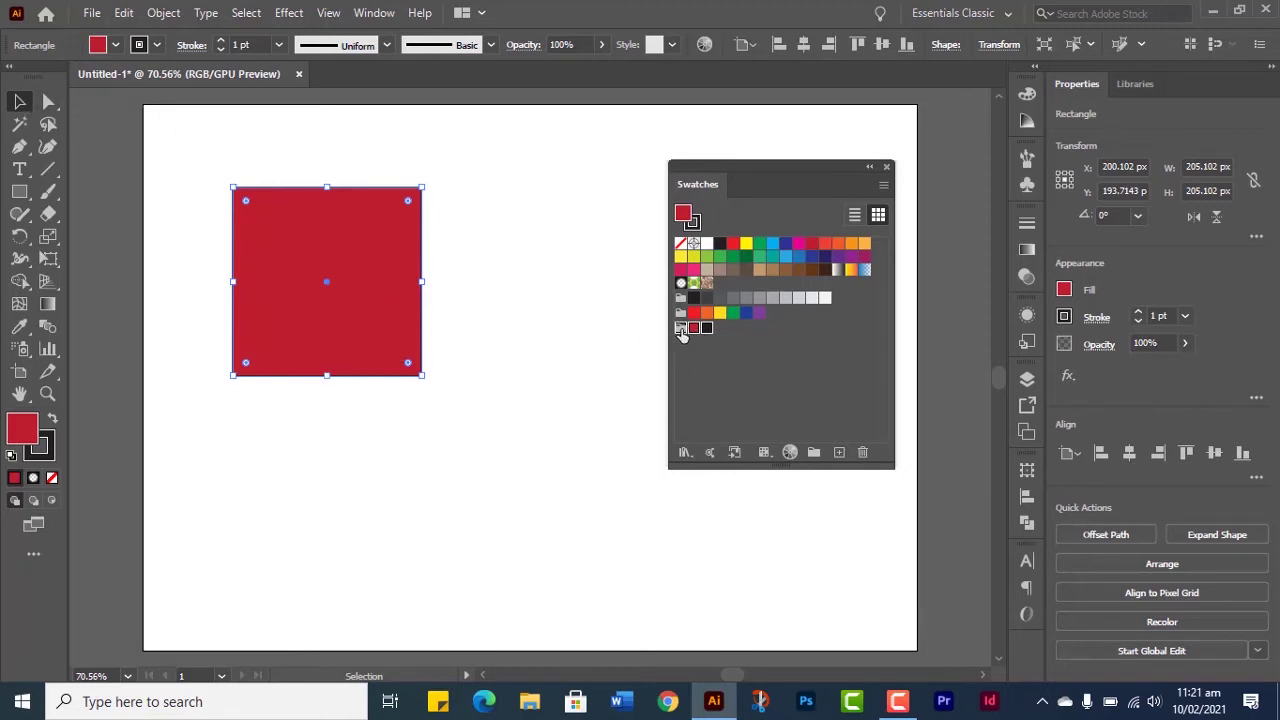
left_click(681, 329)
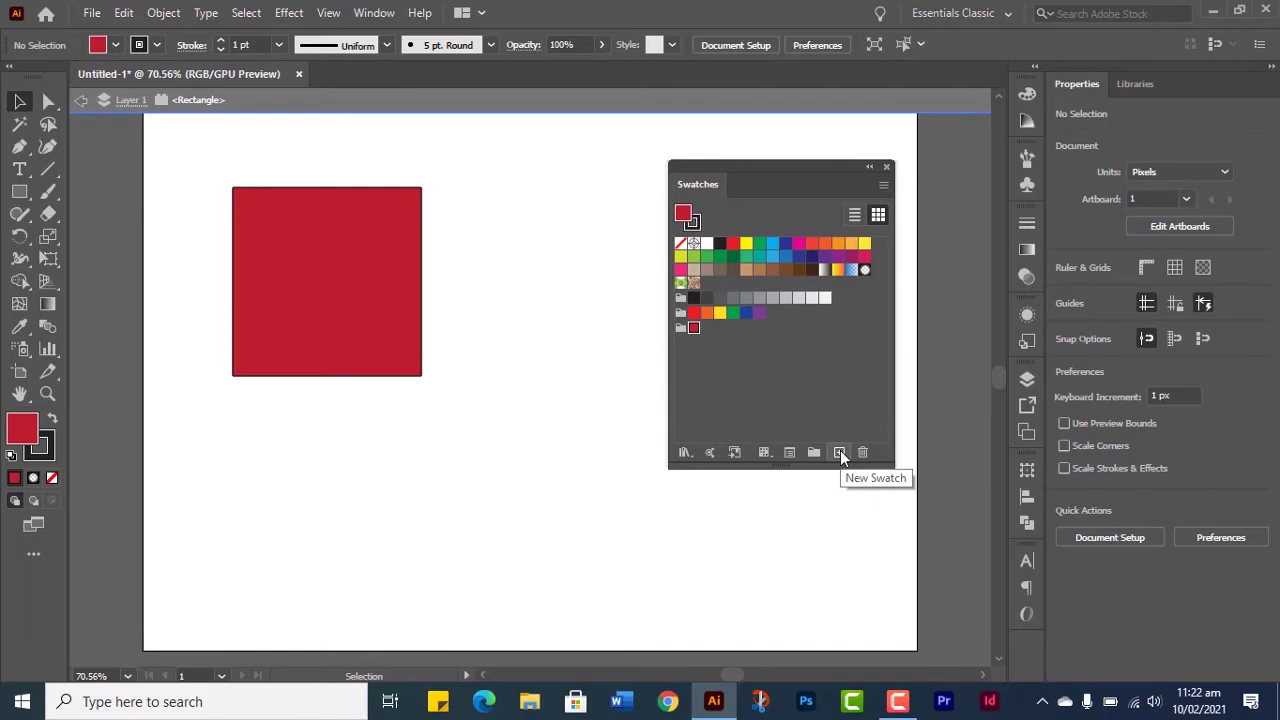
Step: Save the red colour as a new global CMYK swatch named 'red'
left_click(840, 453)
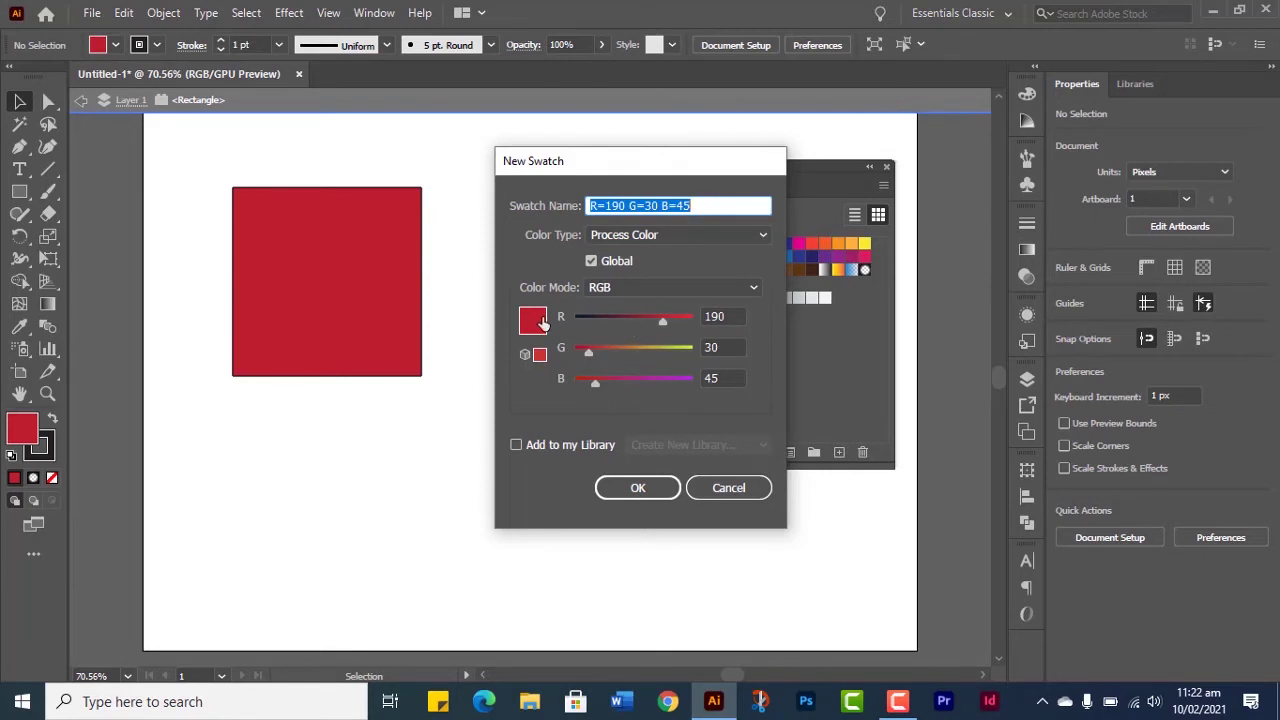
left_click(719, 200)
key("BackSpace")
key("BackSpace")
key("BackSpace")
key("BackSpace")
key("BackSpace")
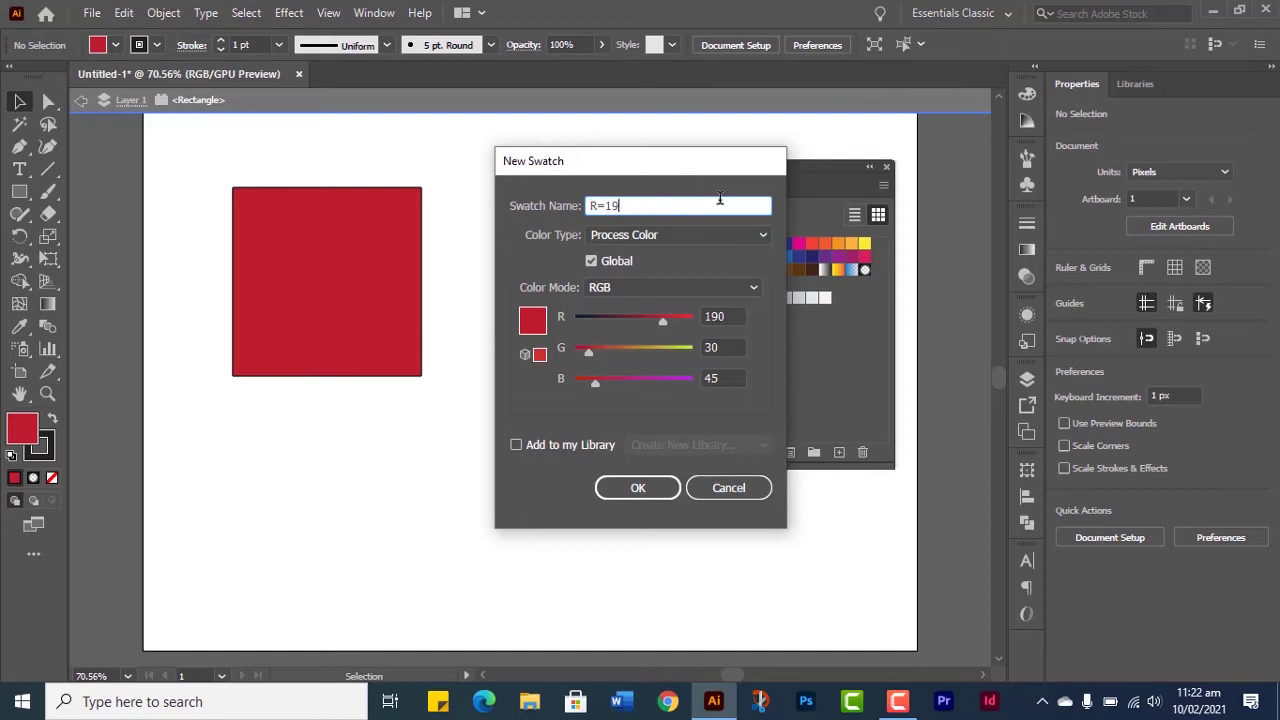
key("BackSpace")
key("BackSpace")
key("BackSpace")
type("red")
left_click(753, 290)
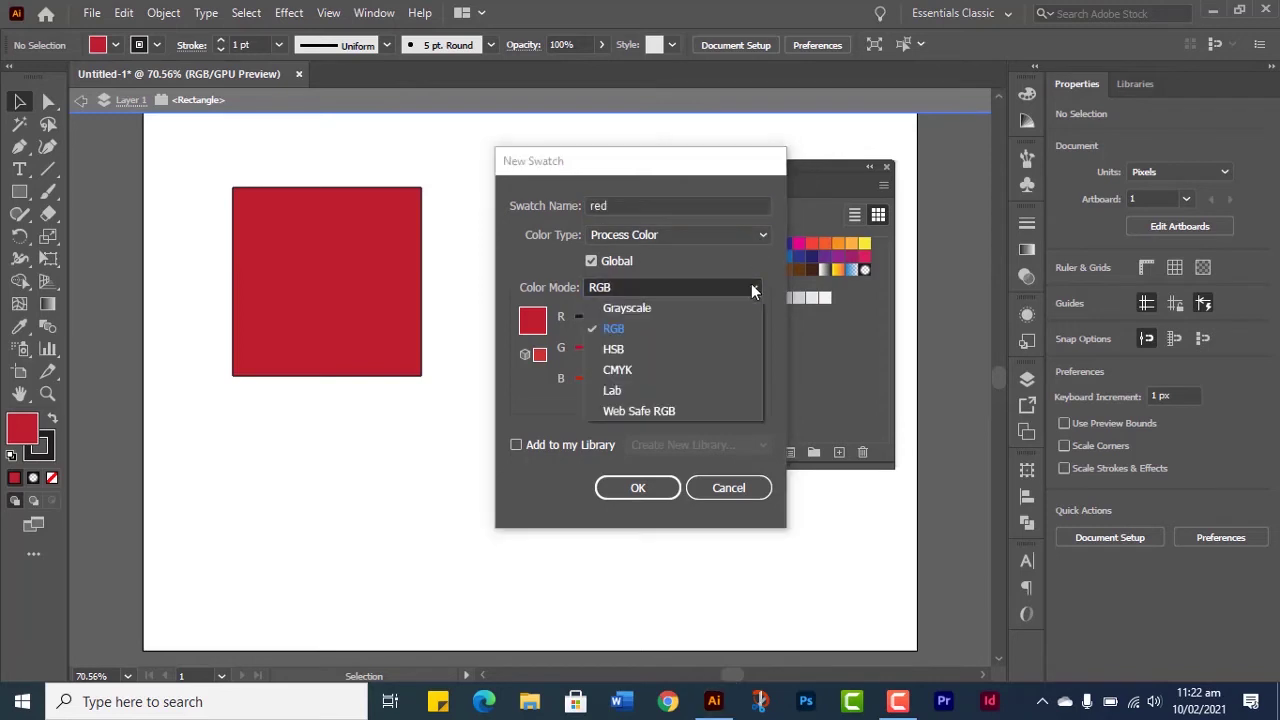
left_click(630, 366)
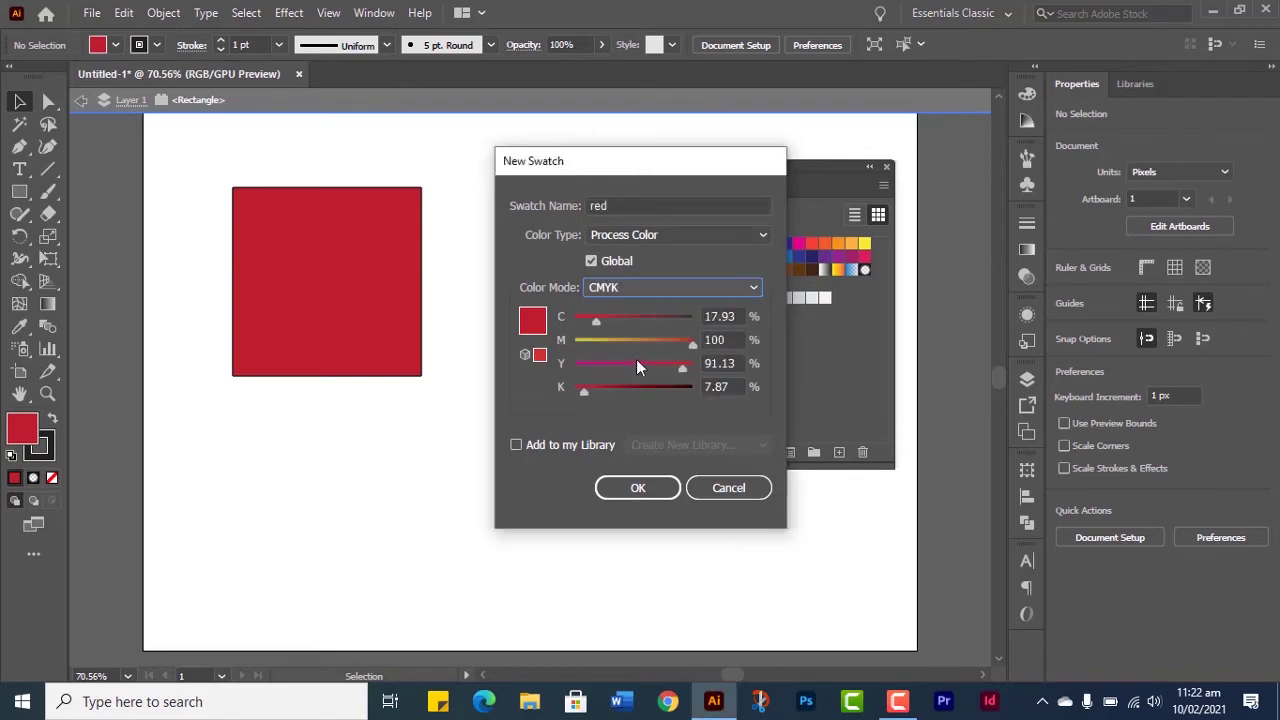
left_click(655, 487)
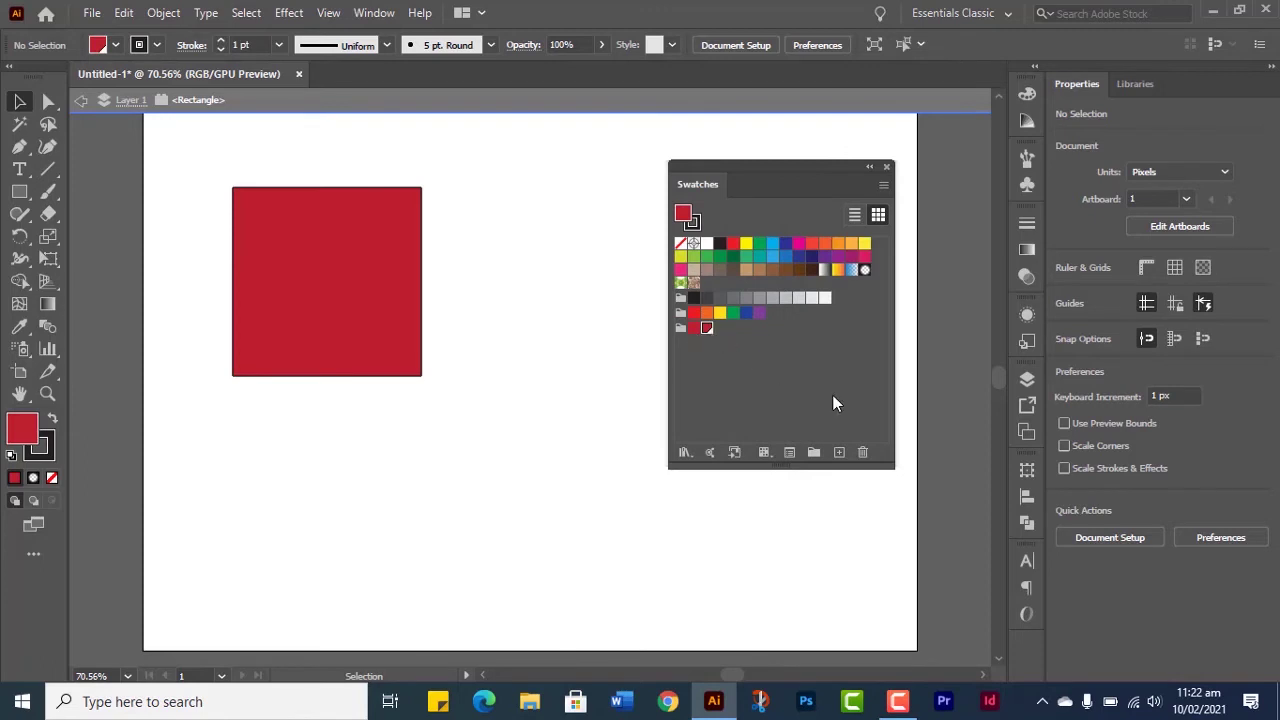
Step: Fill the square with magenta-red be1052 using the Color Picker
key("ctrl+a")
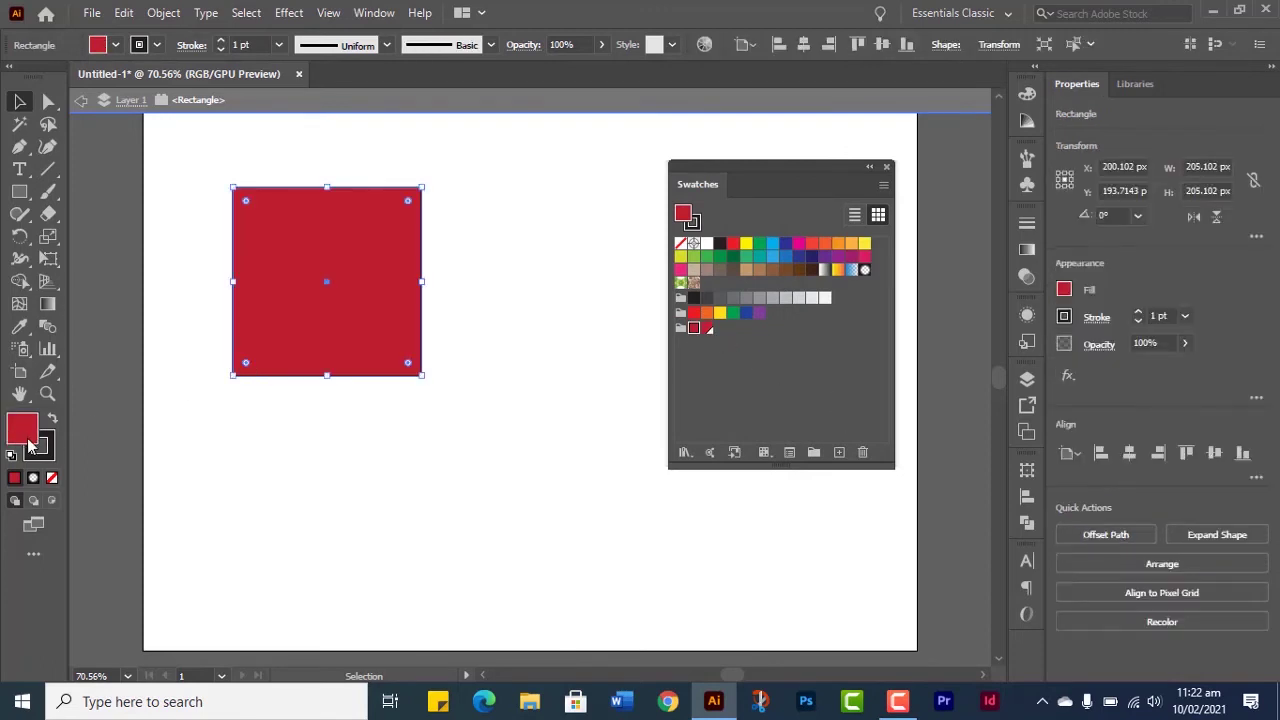
double_click(24, 432)
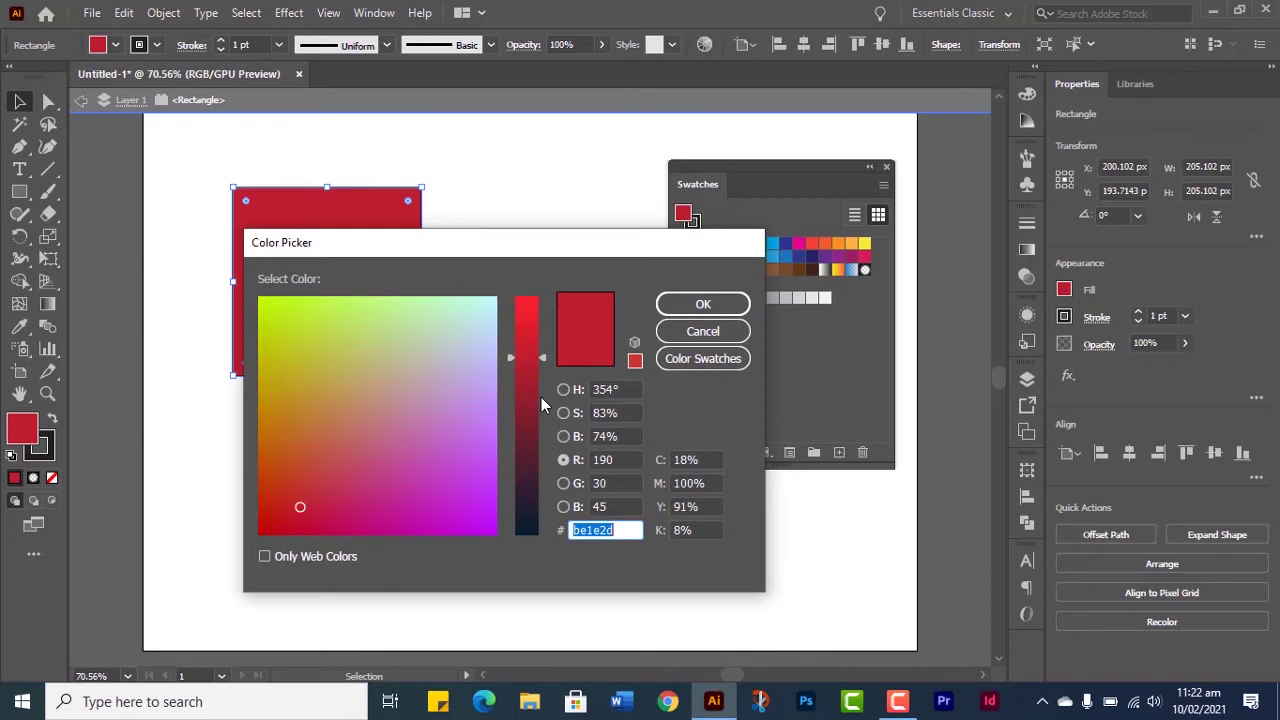
left_click(379, 519)
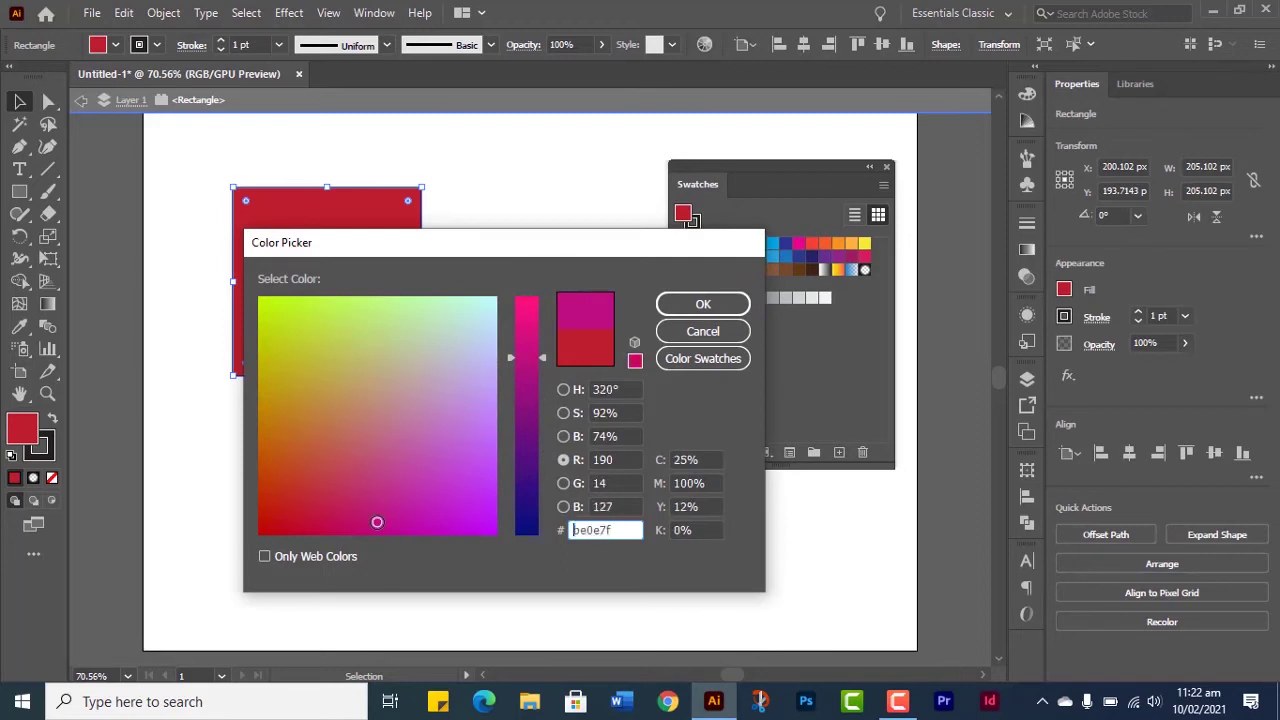
left_click(703, 304)
double_click(24, 432)
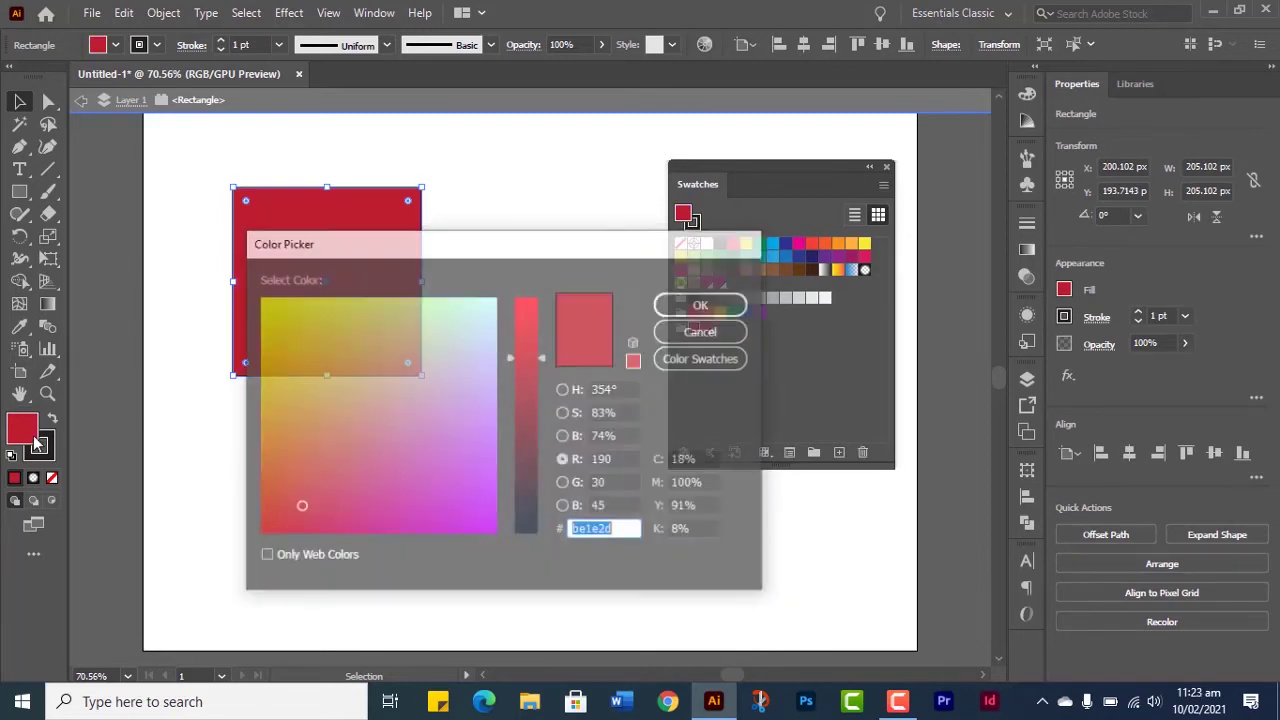
left_click(334, 520)
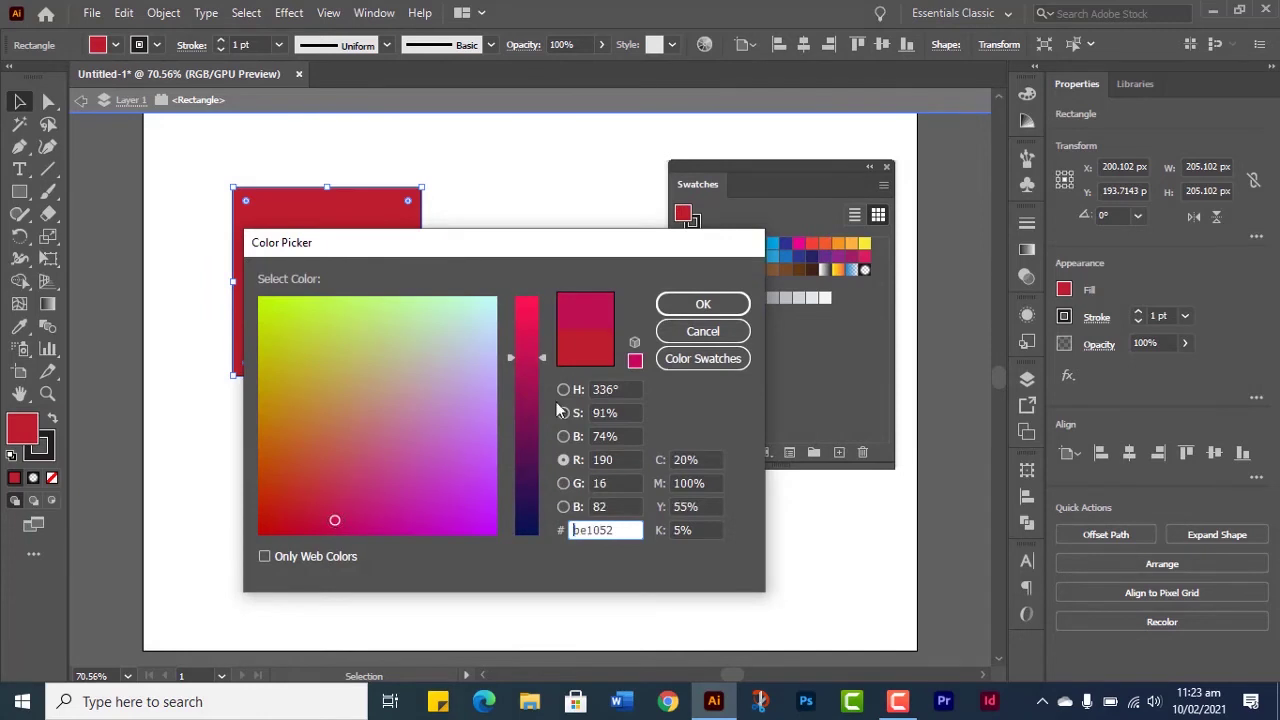
left_click(708, 312)
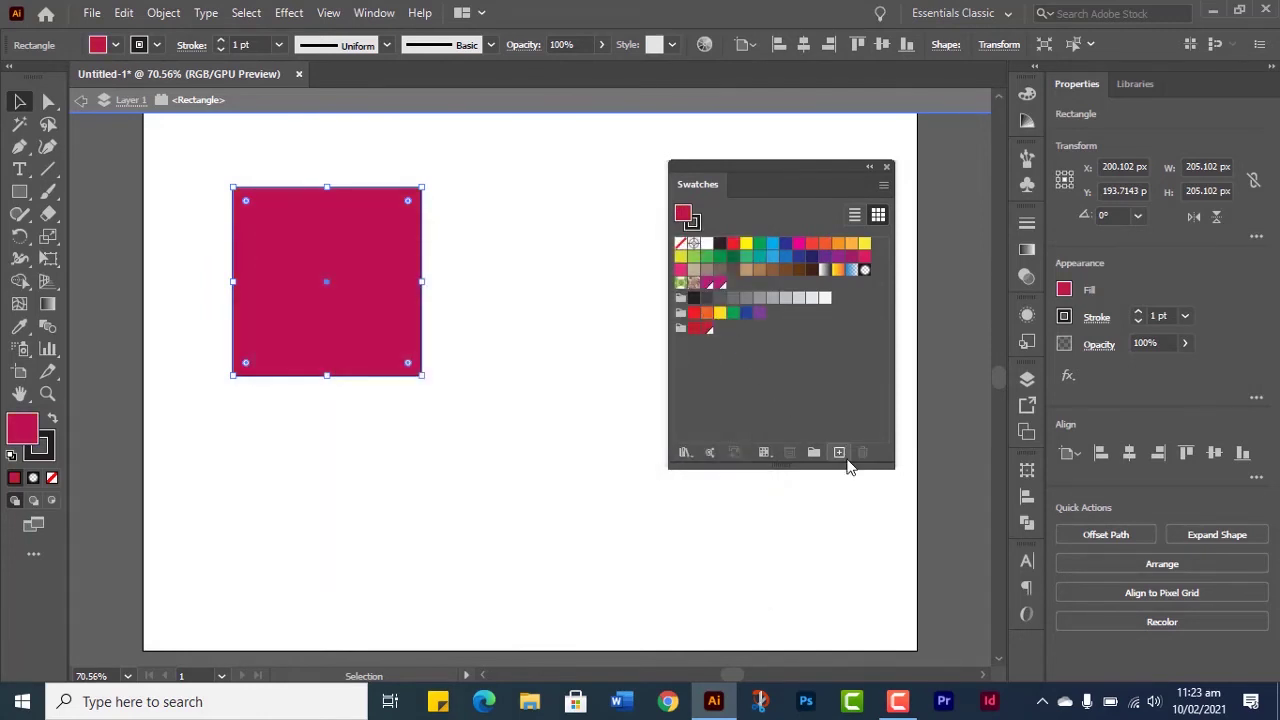
Step: Save that fill as a global CMYK swatch named 'Pink color'
left_click(840, 453)
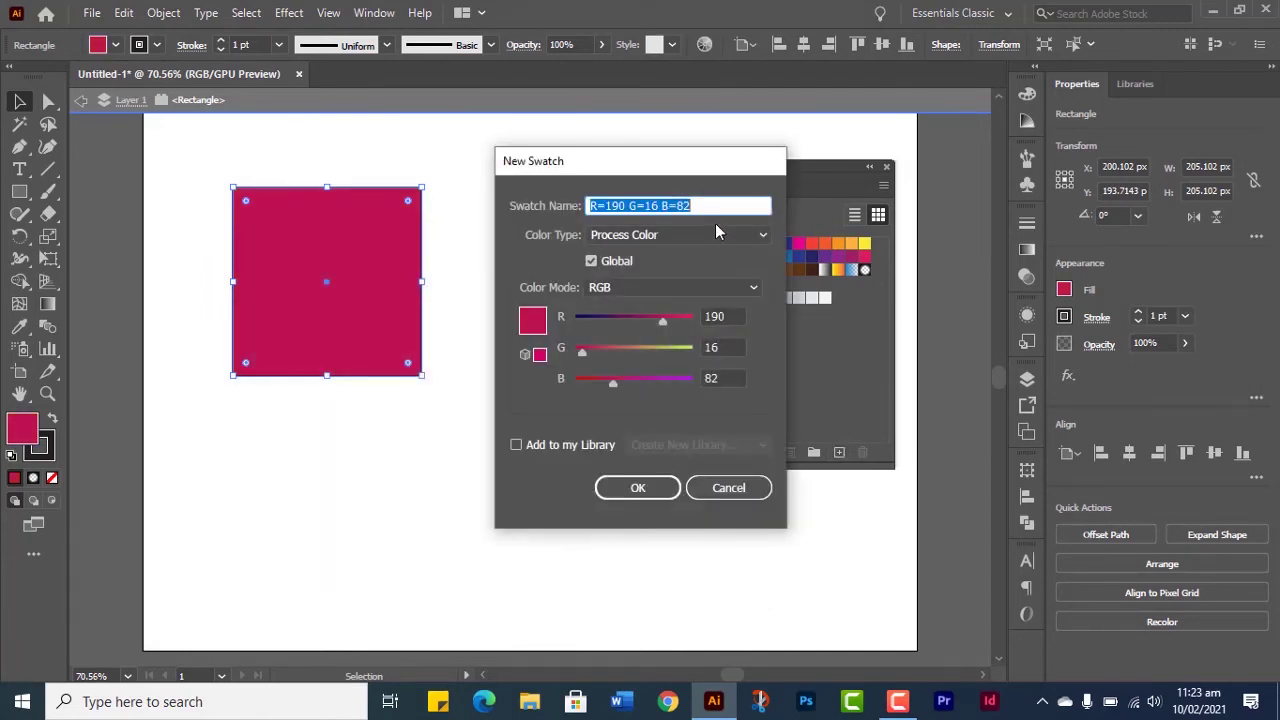
left_click(740, 287)
left_click(632, 373)
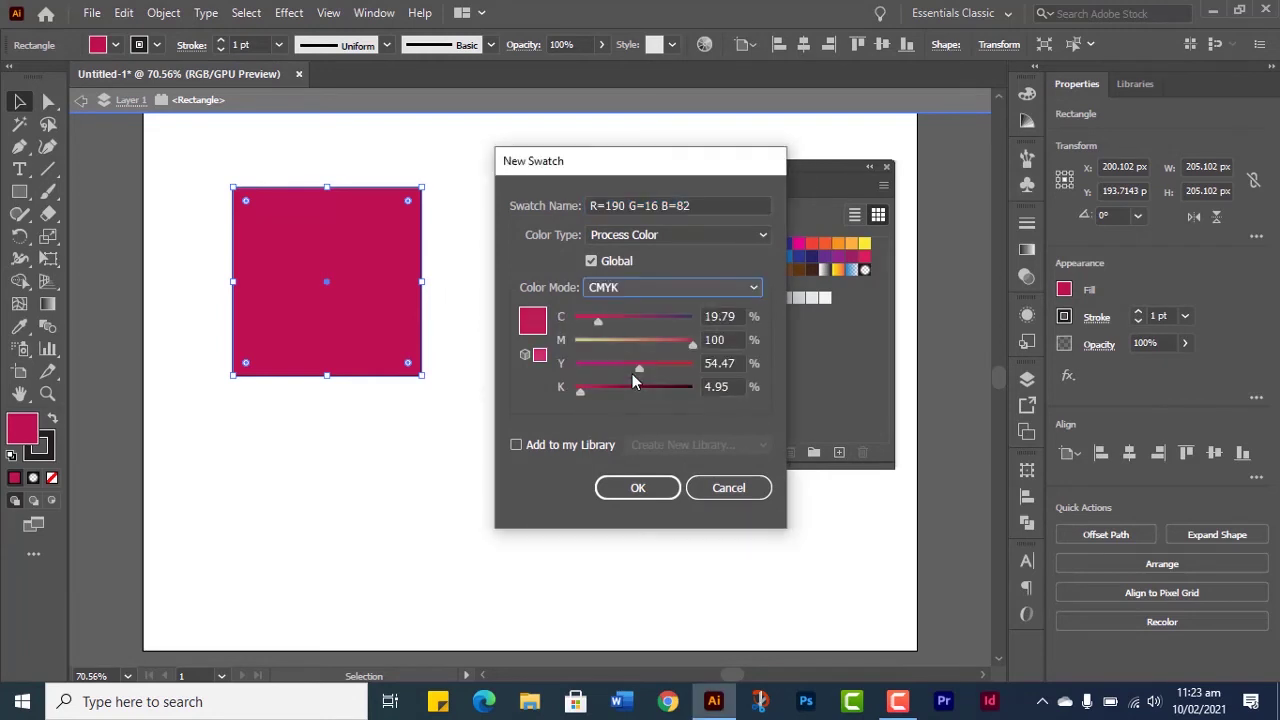
left_click(735, 206)
key("BackSpace")
key("BackSpace")
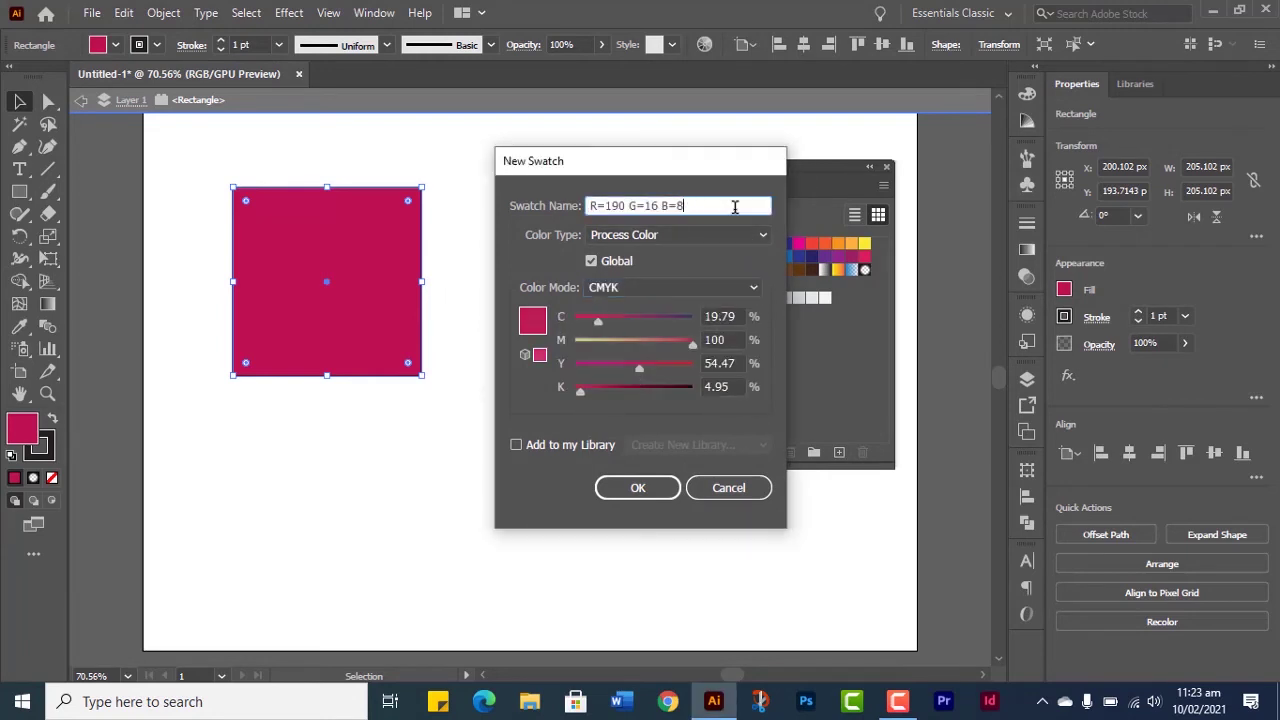
key("BackSpace")
key("BackSpace")
key("BackSpace")
key("BackSpace")
key("BackSpace")
key("BackSpace")
type("Pin")
type("k coor")
key("BackSpace")
key("BackSpace")
type("l")
type("or")
left_click(632, 488)
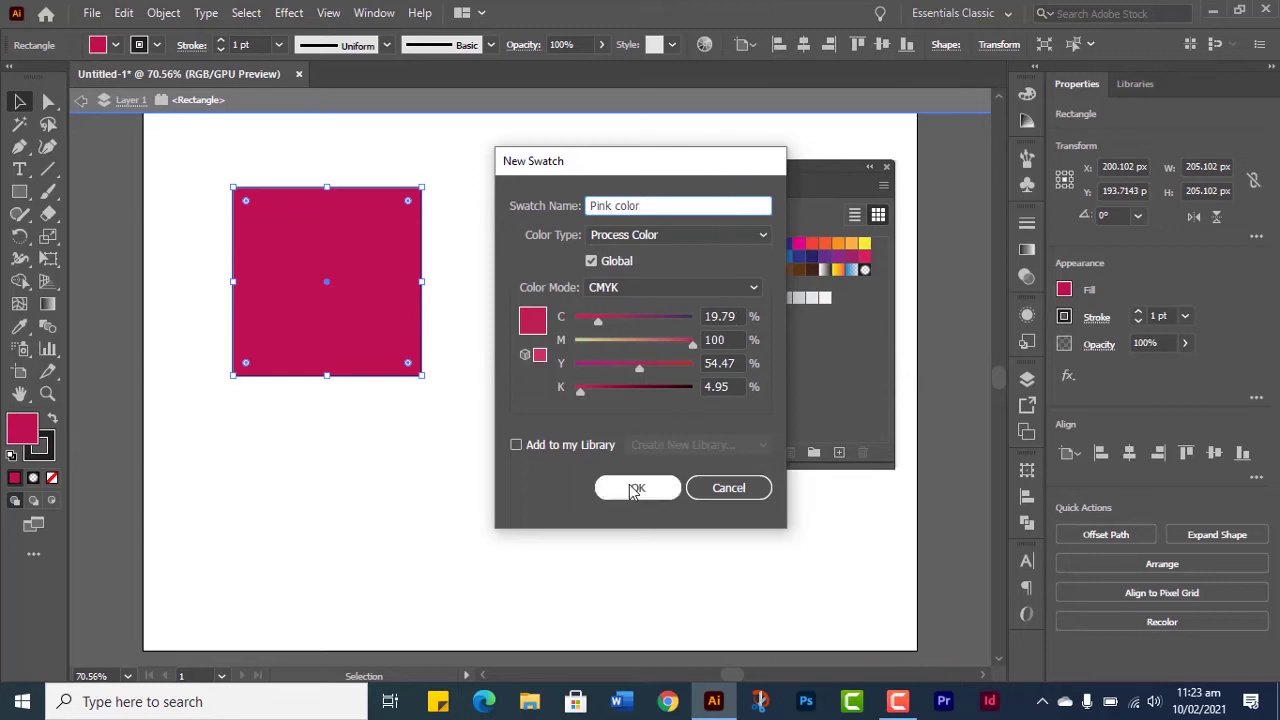
left_click(636, 488)
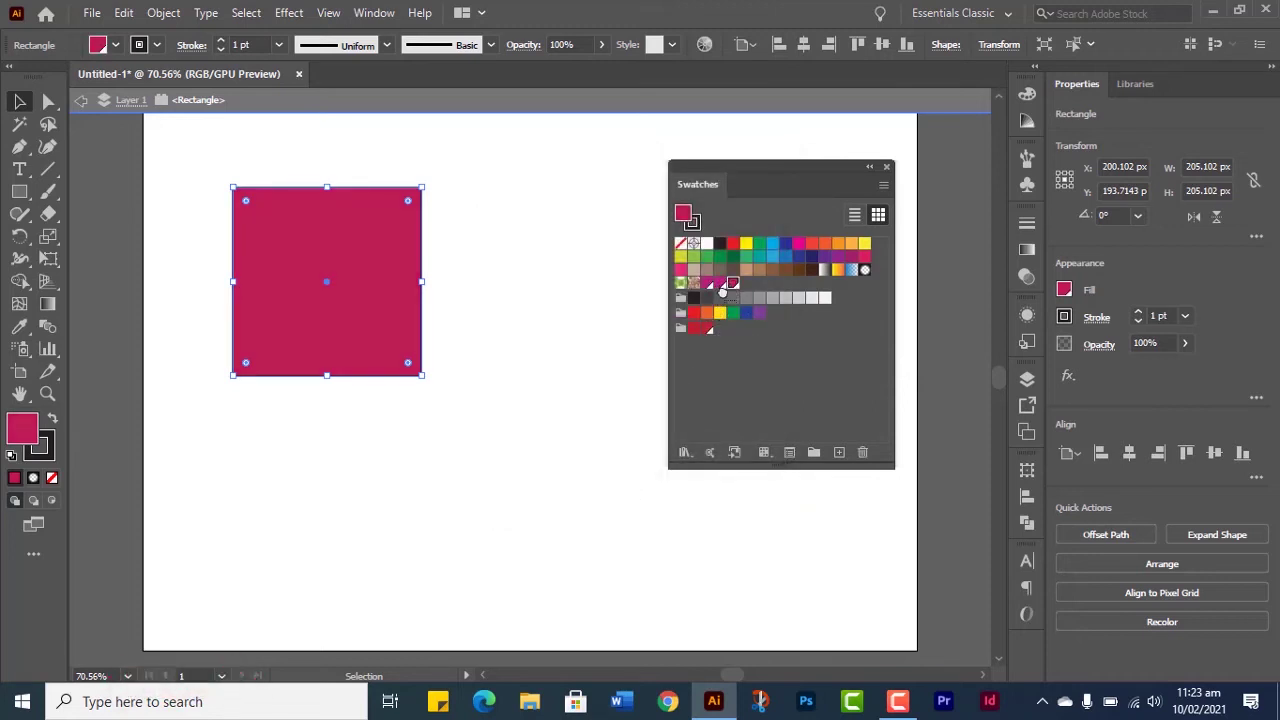
Step: Copy the pink swatch into the colour group
left_click_drag(733, 284, 684, 332)
left_click_drag(720, 290, 733, 329)
left_click(684, 330)
left_click(733, 329)
Step: Lower the copied swatch's R to 8 and rename it 'blue color', filling the square dark blue
double_click(733, 329)
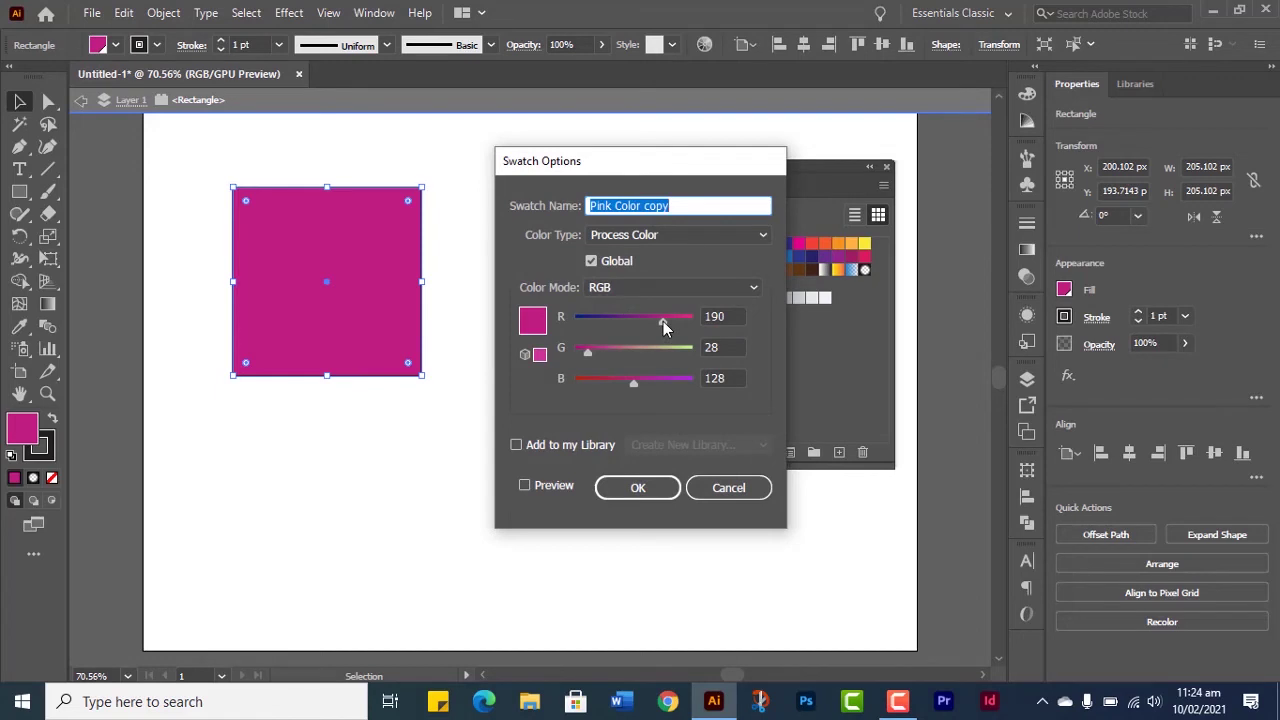
left_click_drag(663, 321, 578, 322)
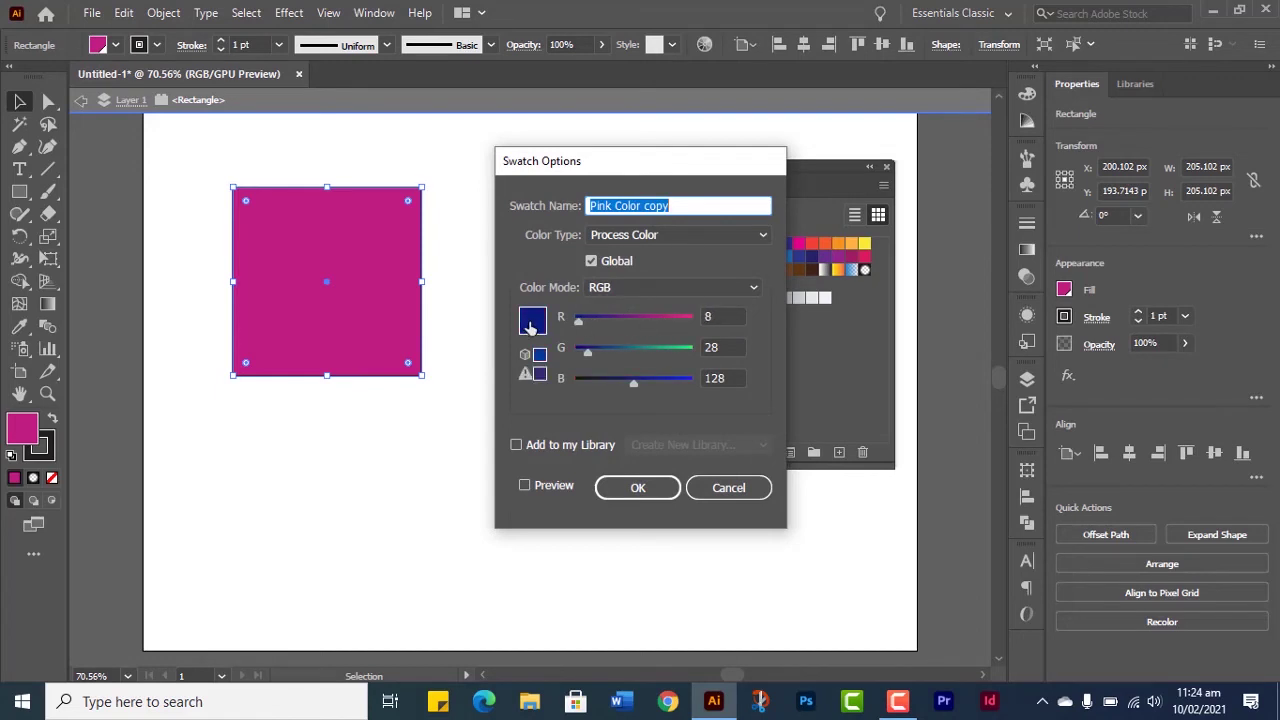
key("BackSpace")
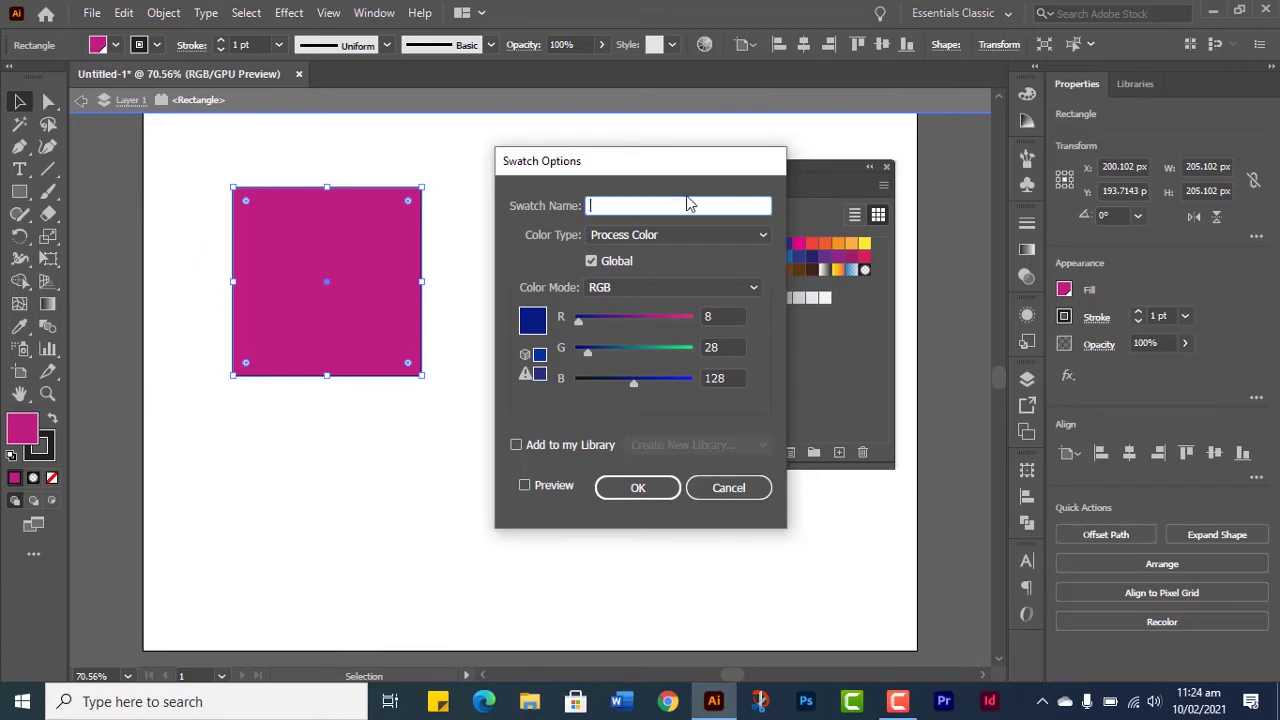
type("b")
type("lue")
type(" color")
left_click(645, 487)
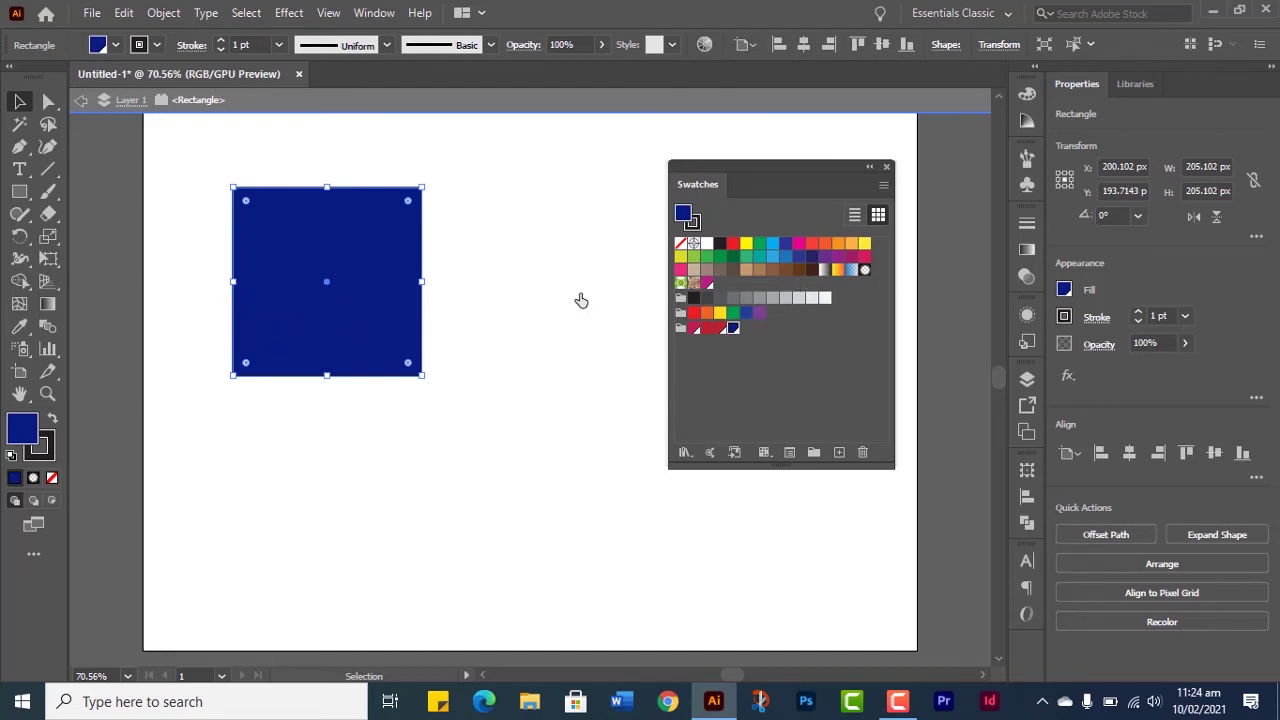
Step: Try the white-to-black gradient, cancel a new colour group, then fill the square with the Foliage pattern
left_click(821, 271)
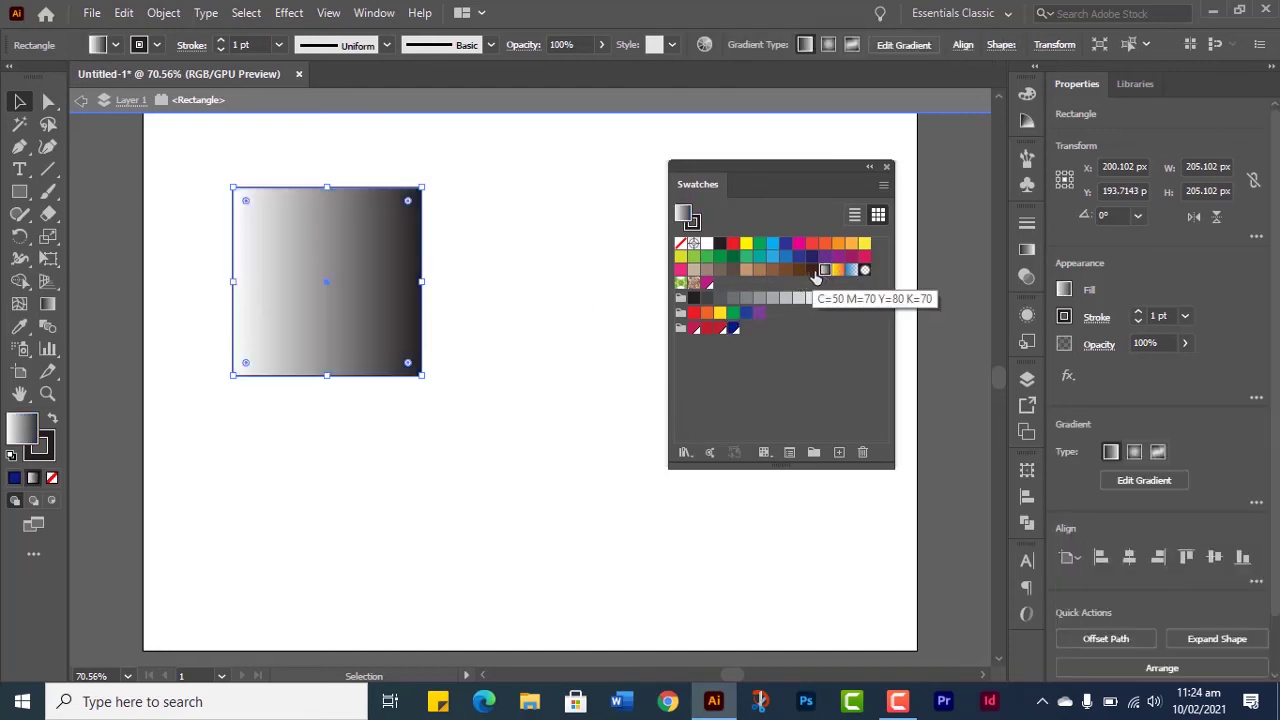
left_click(814, 452)
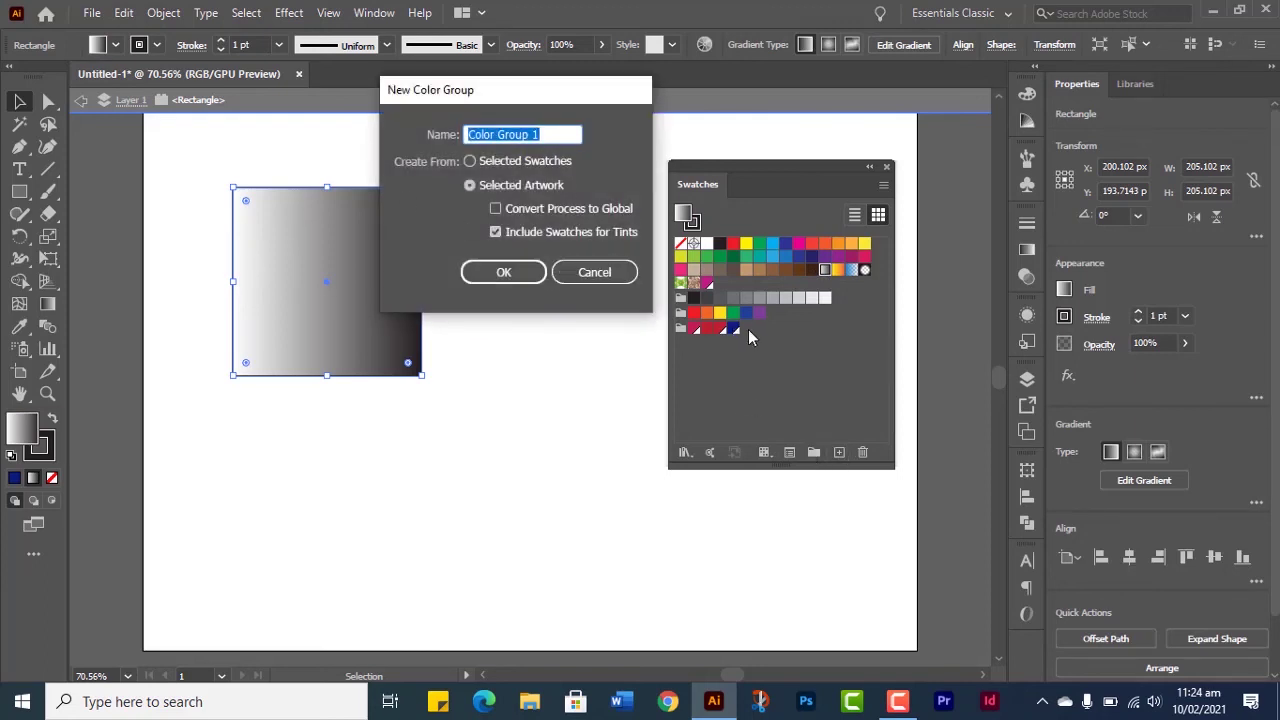
left_click(598, 272)
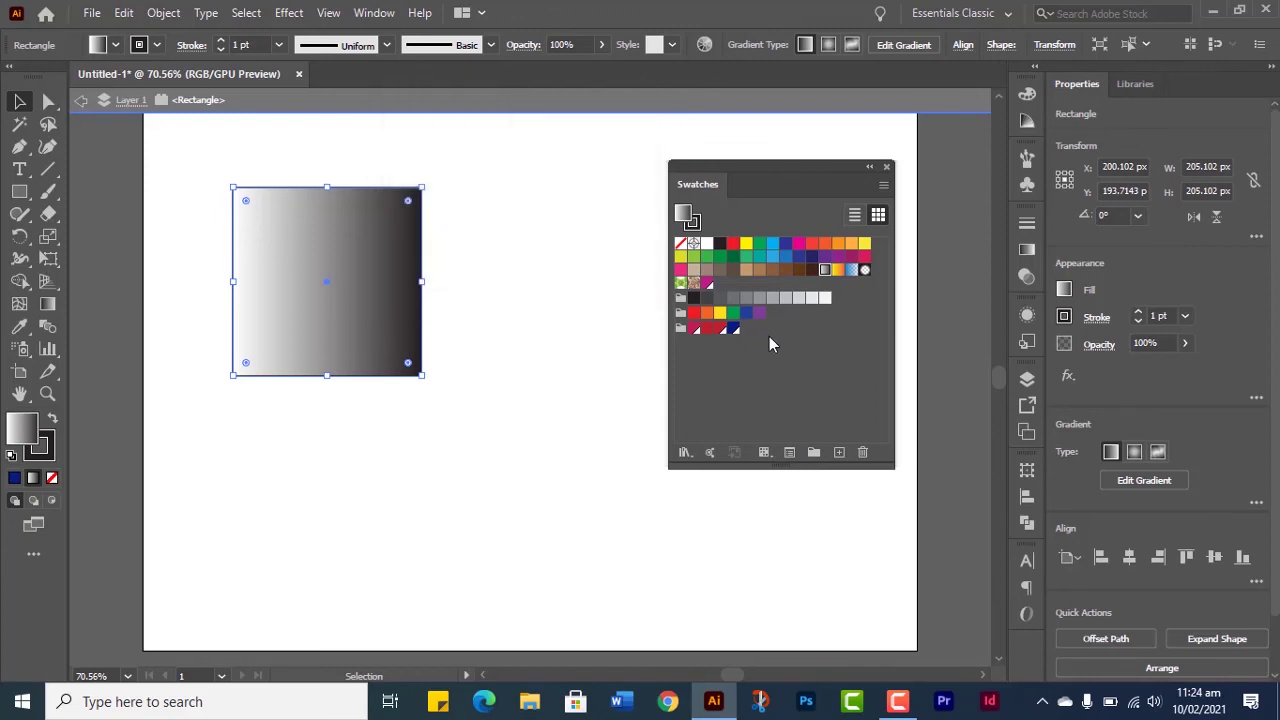
left_click(682, 284)
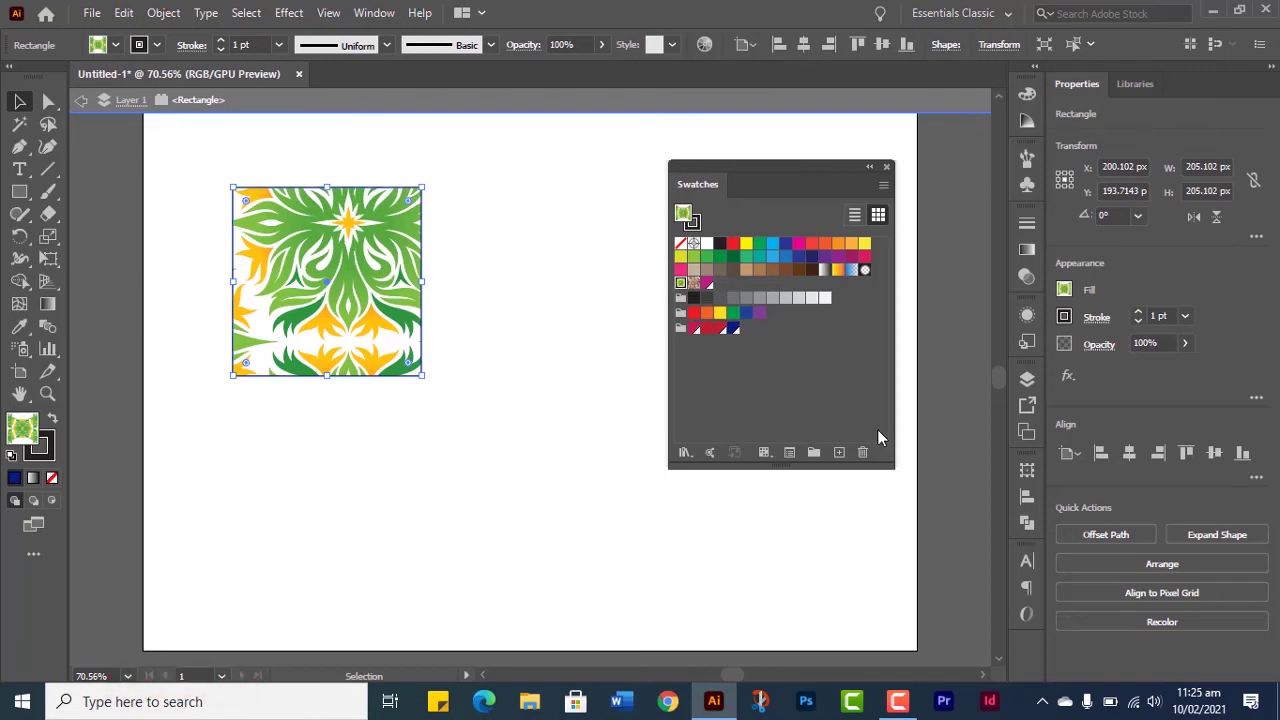
Step: Close the floating Swatches panel
left_click(887, 168)
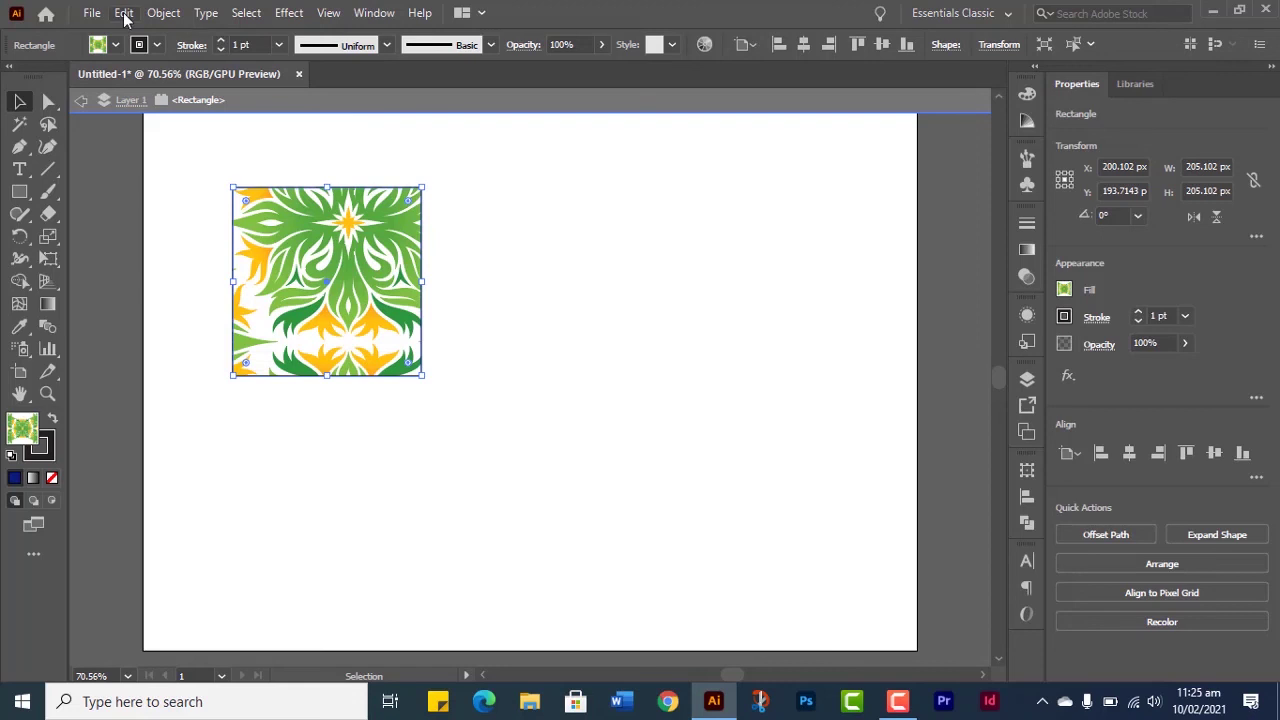